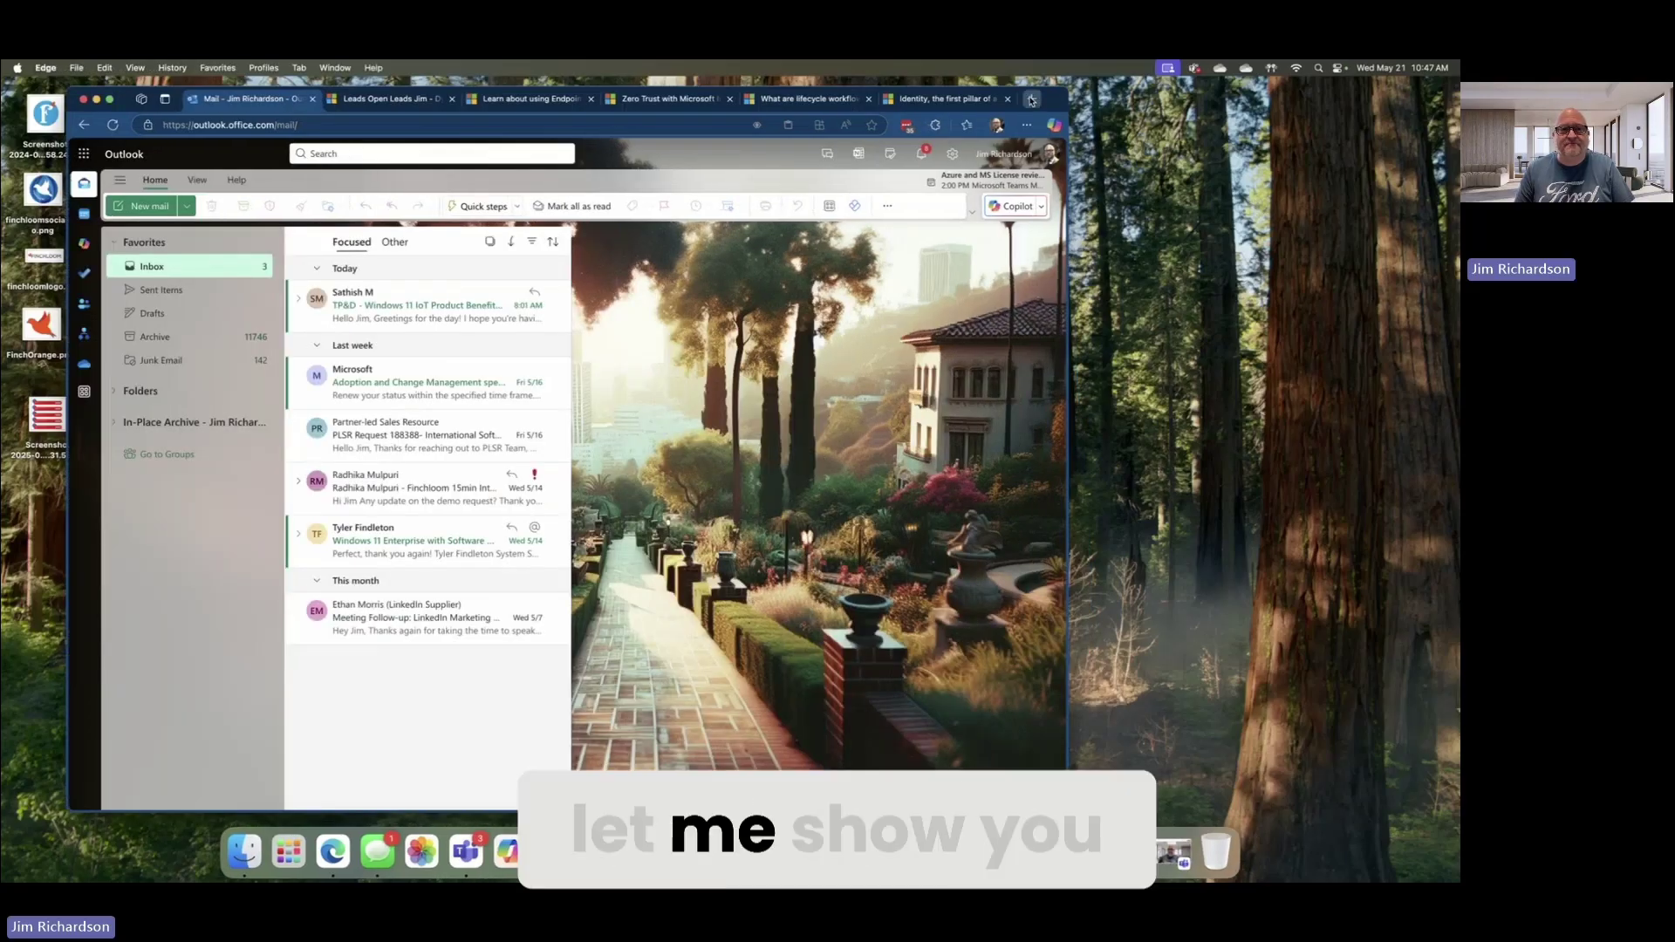
In a new Edge tab, search for 'live captions in Microsoft Teams Premium'
{"action": "left_click", "coordinate": [1031, 101]}
{"action": "type", "text": "live captions in microsoft teams"}
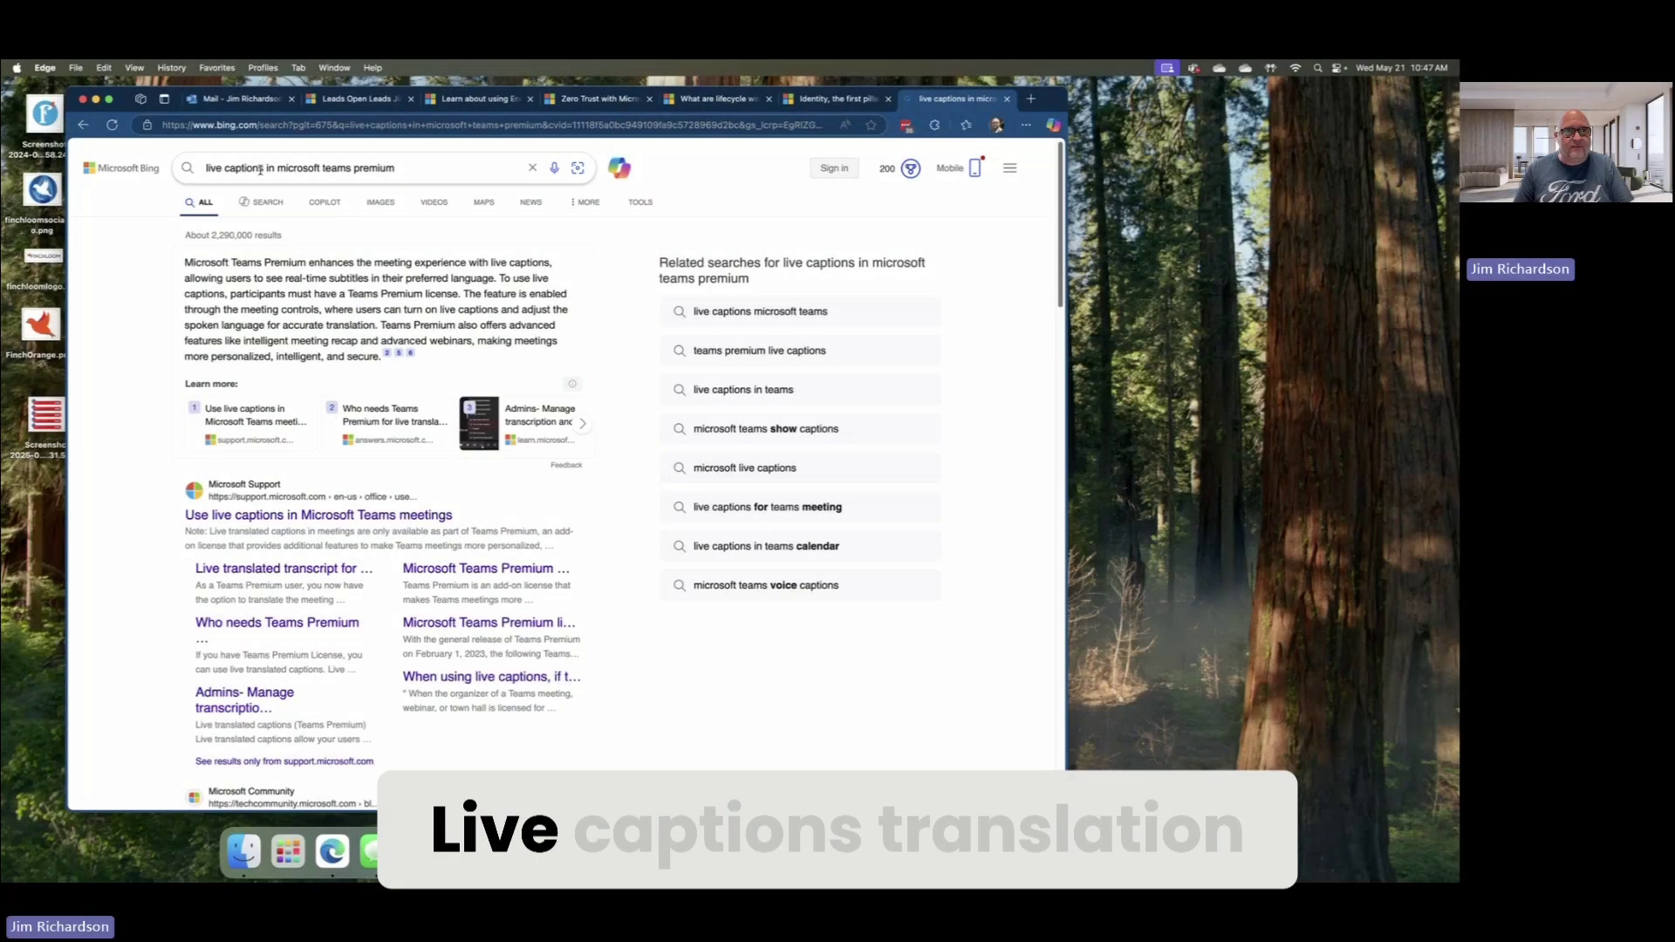
{"action": "left_click", "coordinate": [282, 168]}
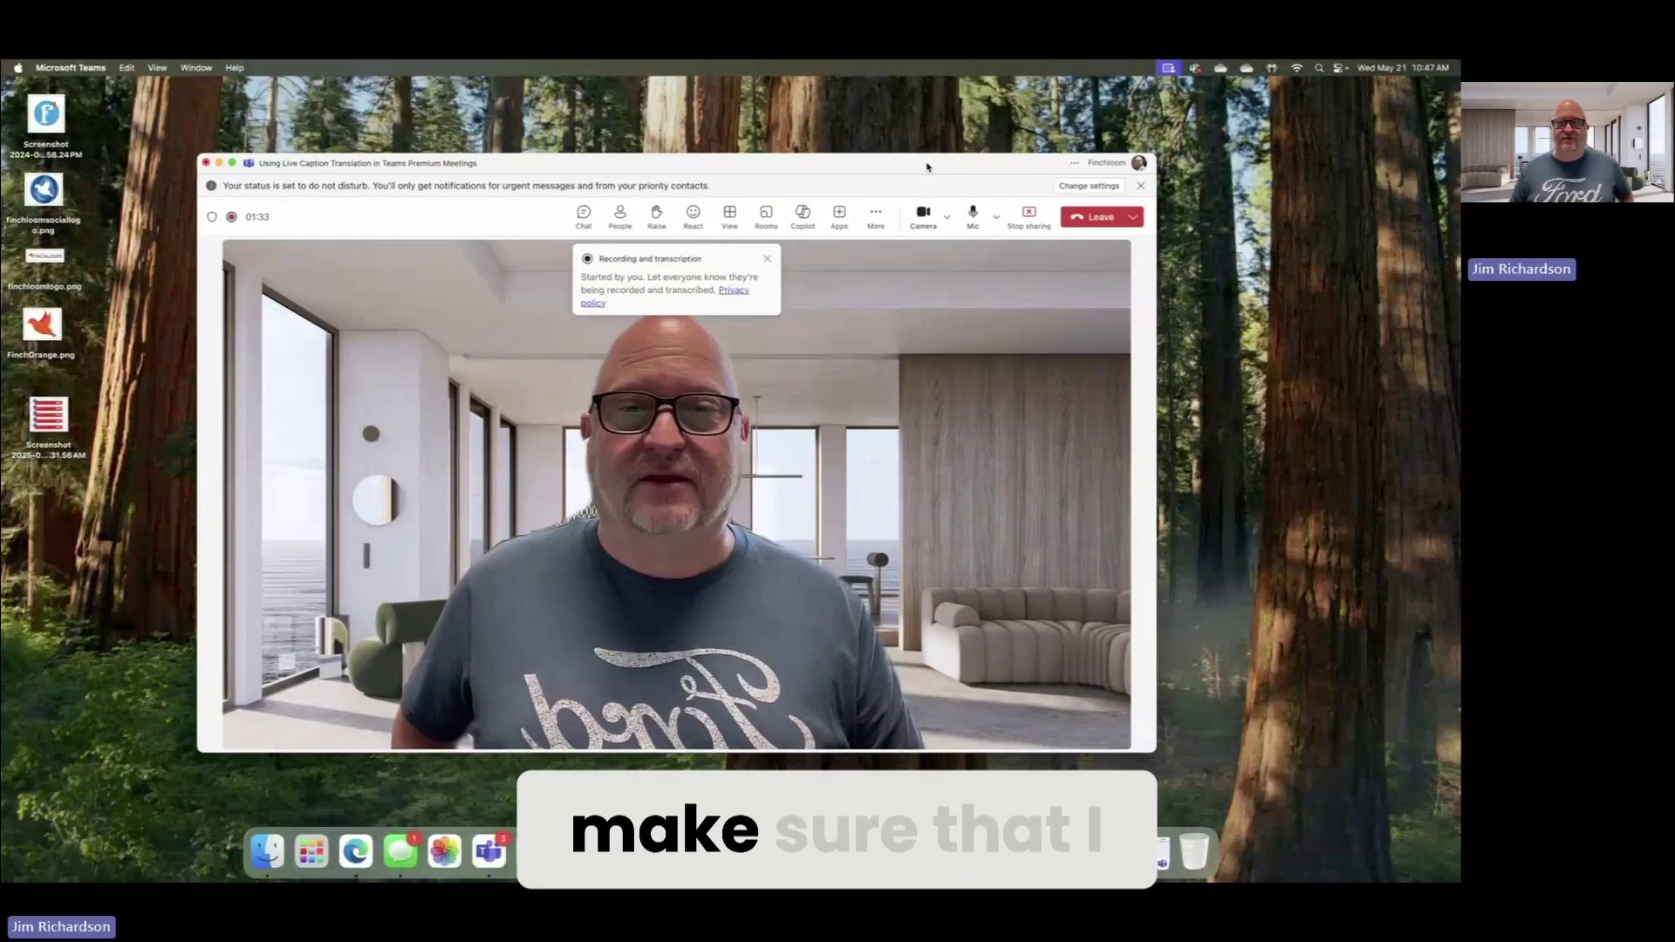
Show the meeting transcript and set its translation language to Spanish
{"action": "left_click", "coordinate": [874, 225]}
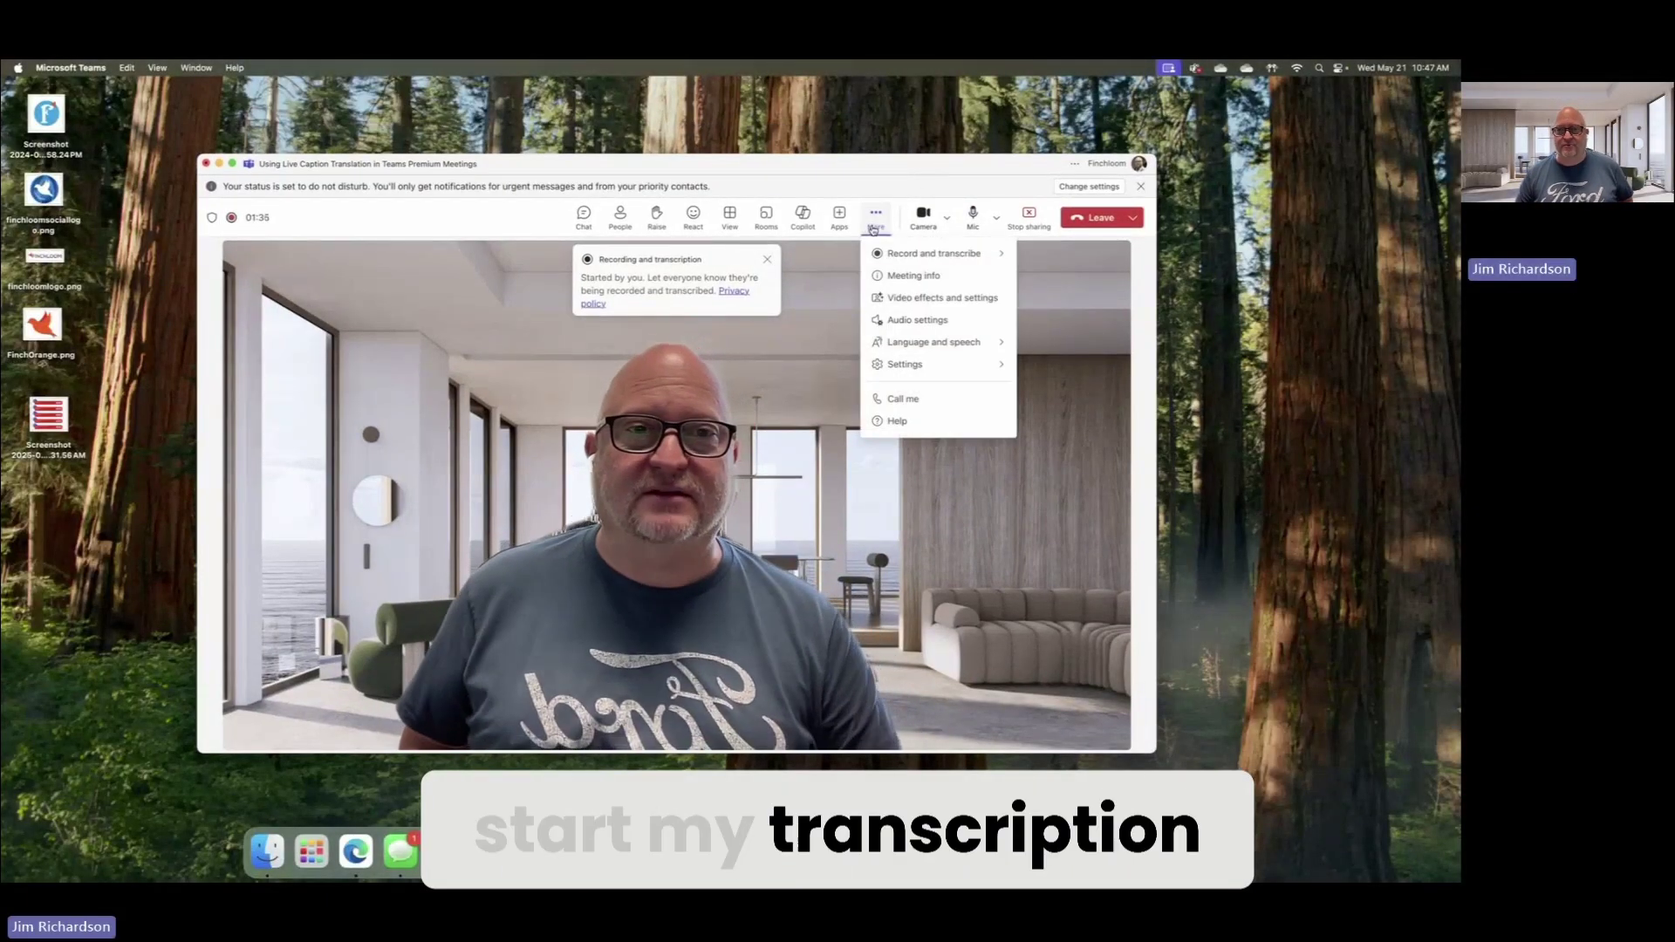
{"action": "mouse_move", "coordinate": [890, 259]}
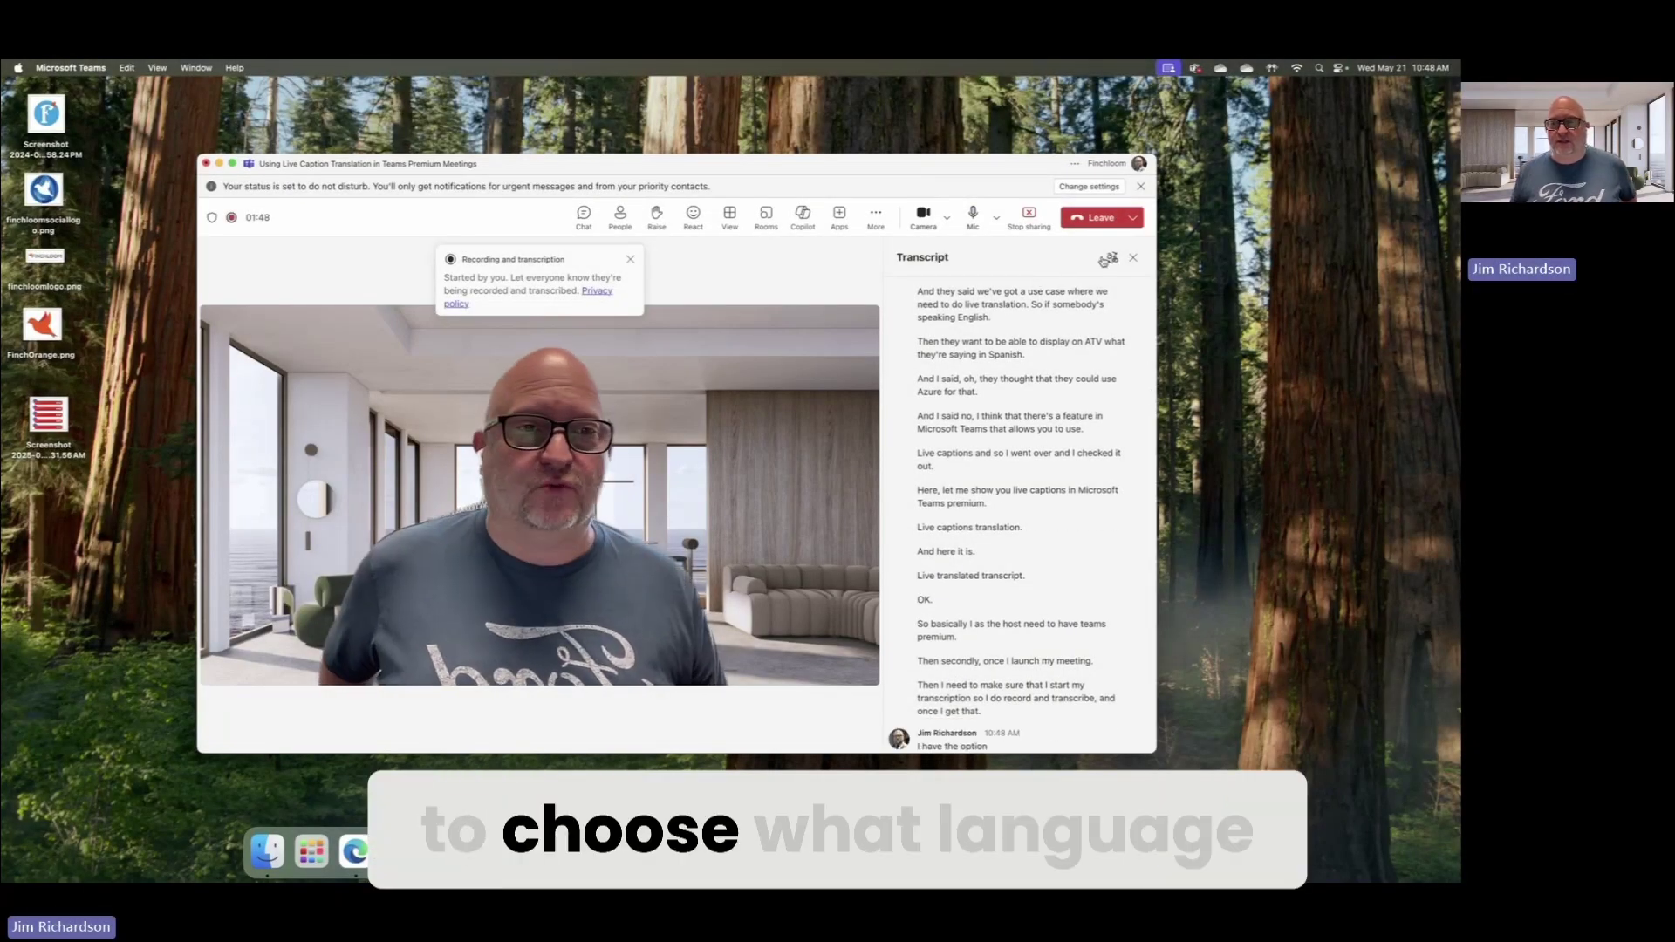
{"action": "left_click", "coordinate": [1112, 259]}
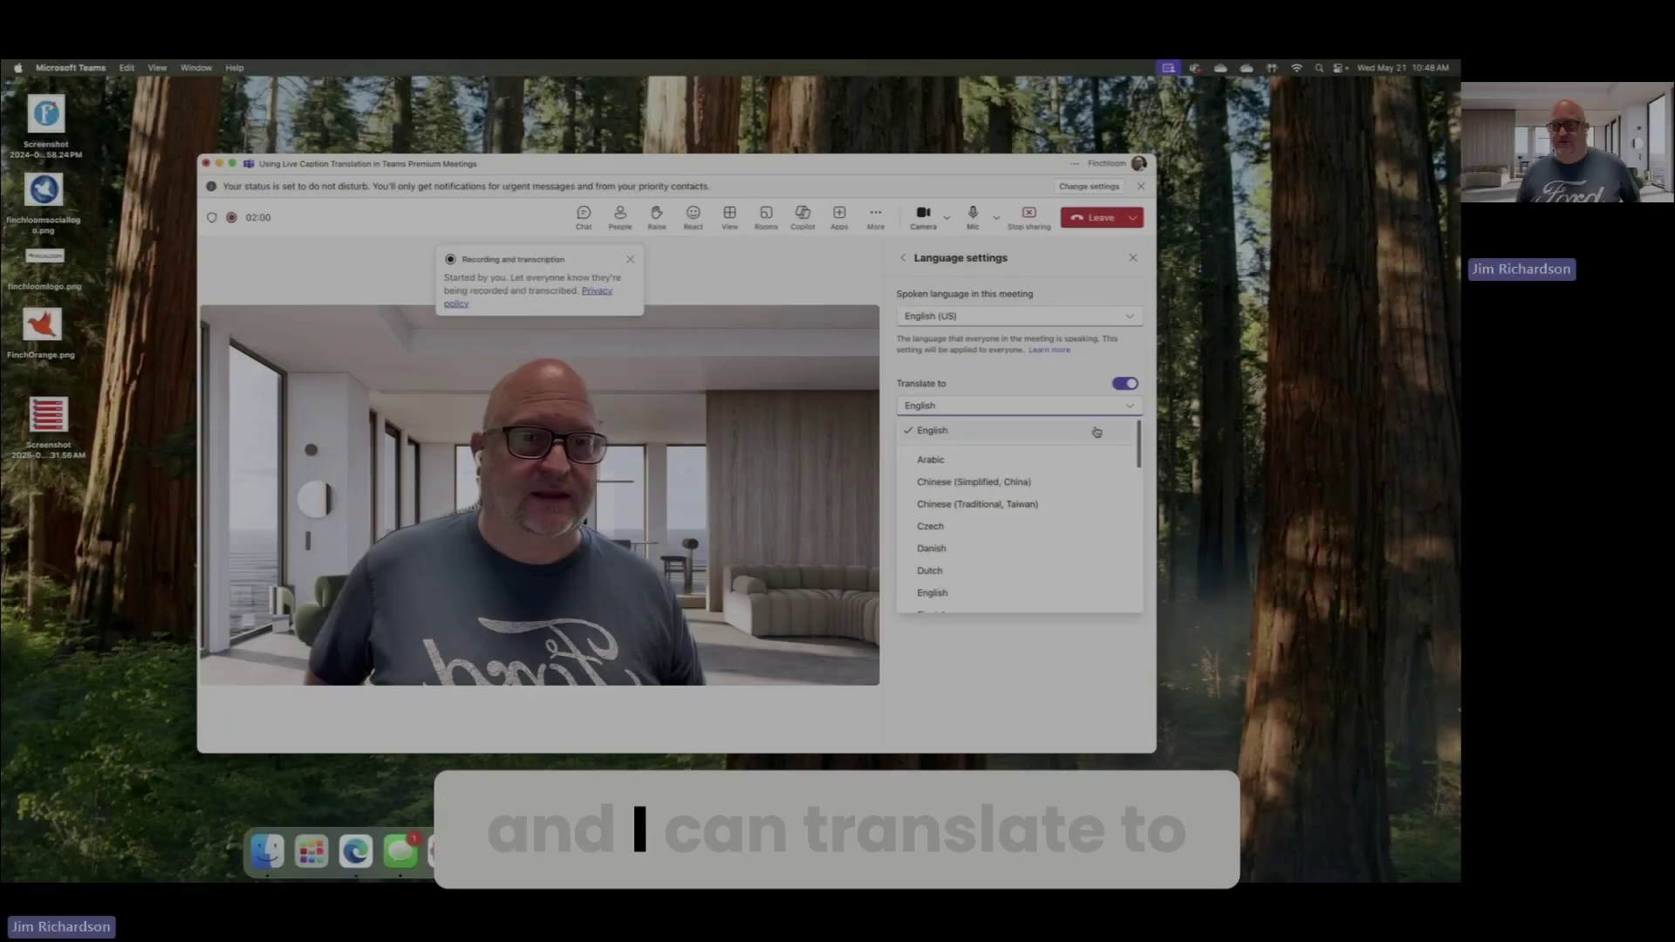
{"action": "scroll", "coordinate": [1003, 497], "scroll_direction": "down", "scroll_amount": 5}
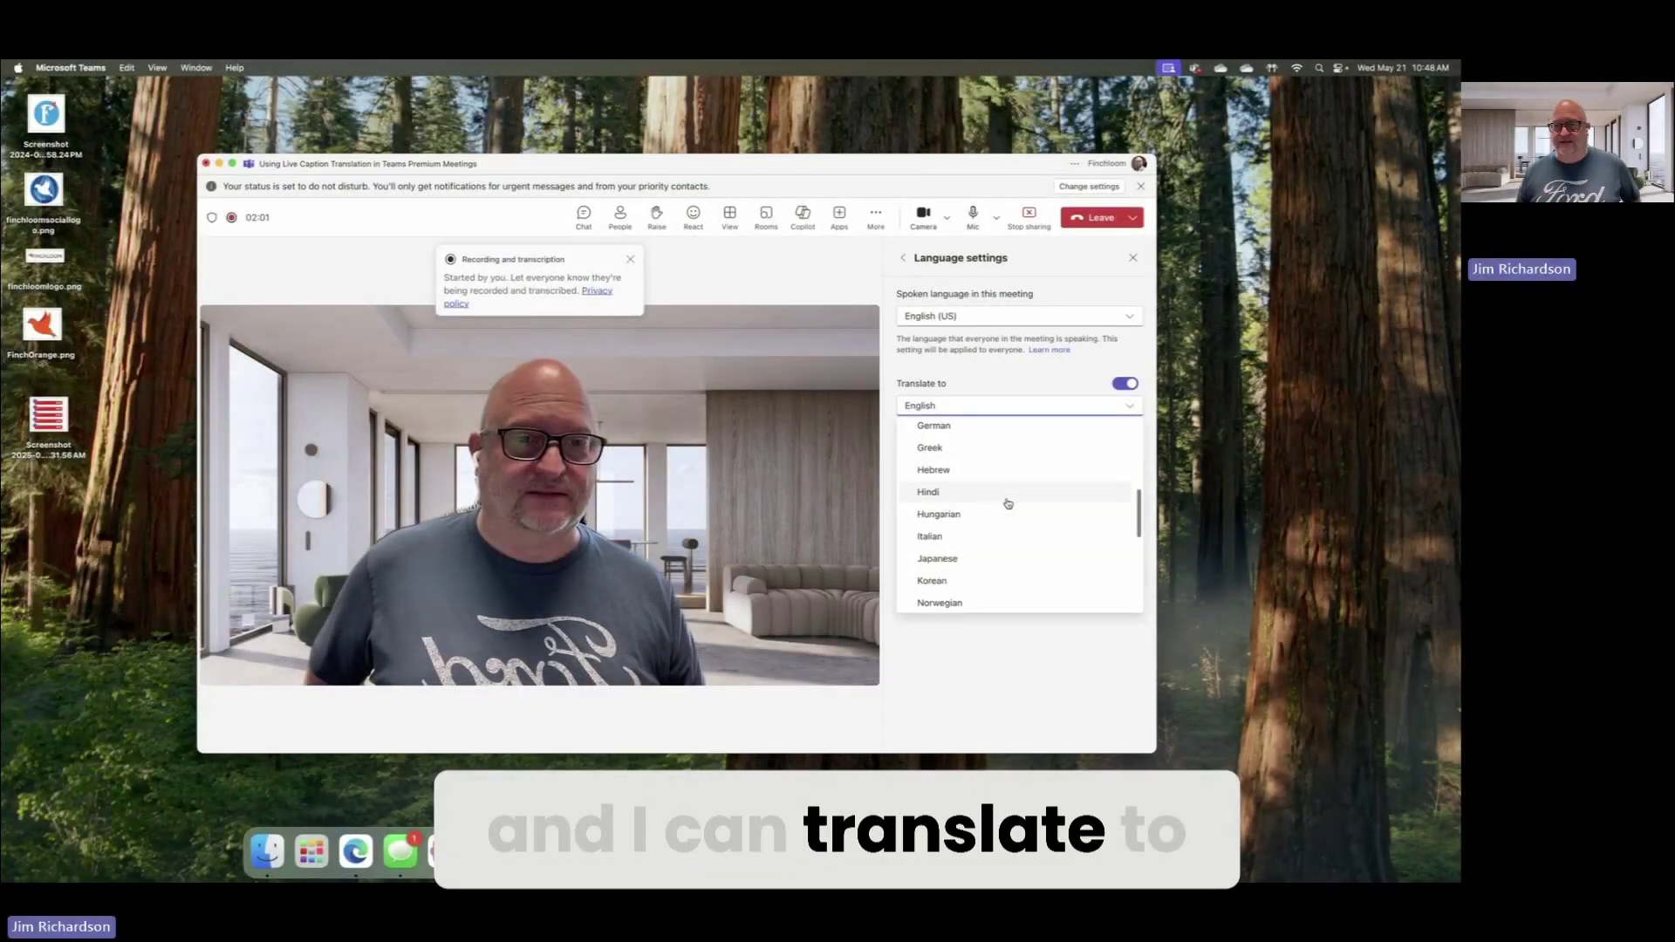
{"action": "scroll", "coordinate": [1007, 503], "scroll_direction": "down", "scroll_amount": 4}
{"action": "left_click", "coordinate": [950, 535]}
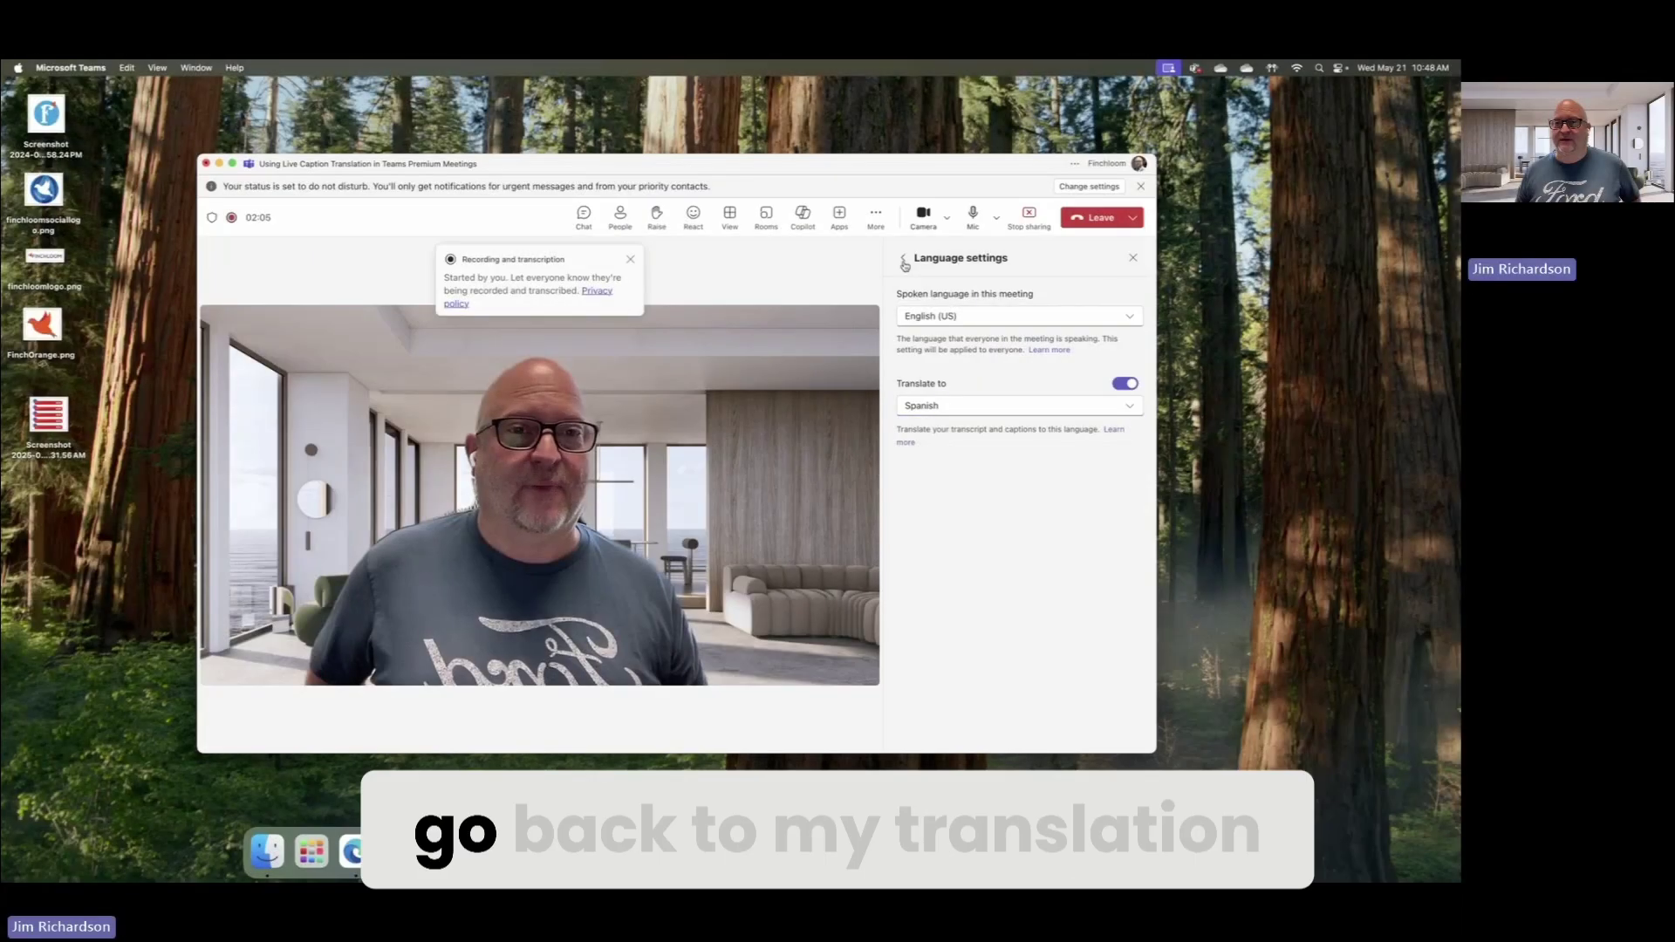
Return to the transcript and show the original English alongside the Spanish translation
{"action": "left_click", "coordinate": [904, 261]}
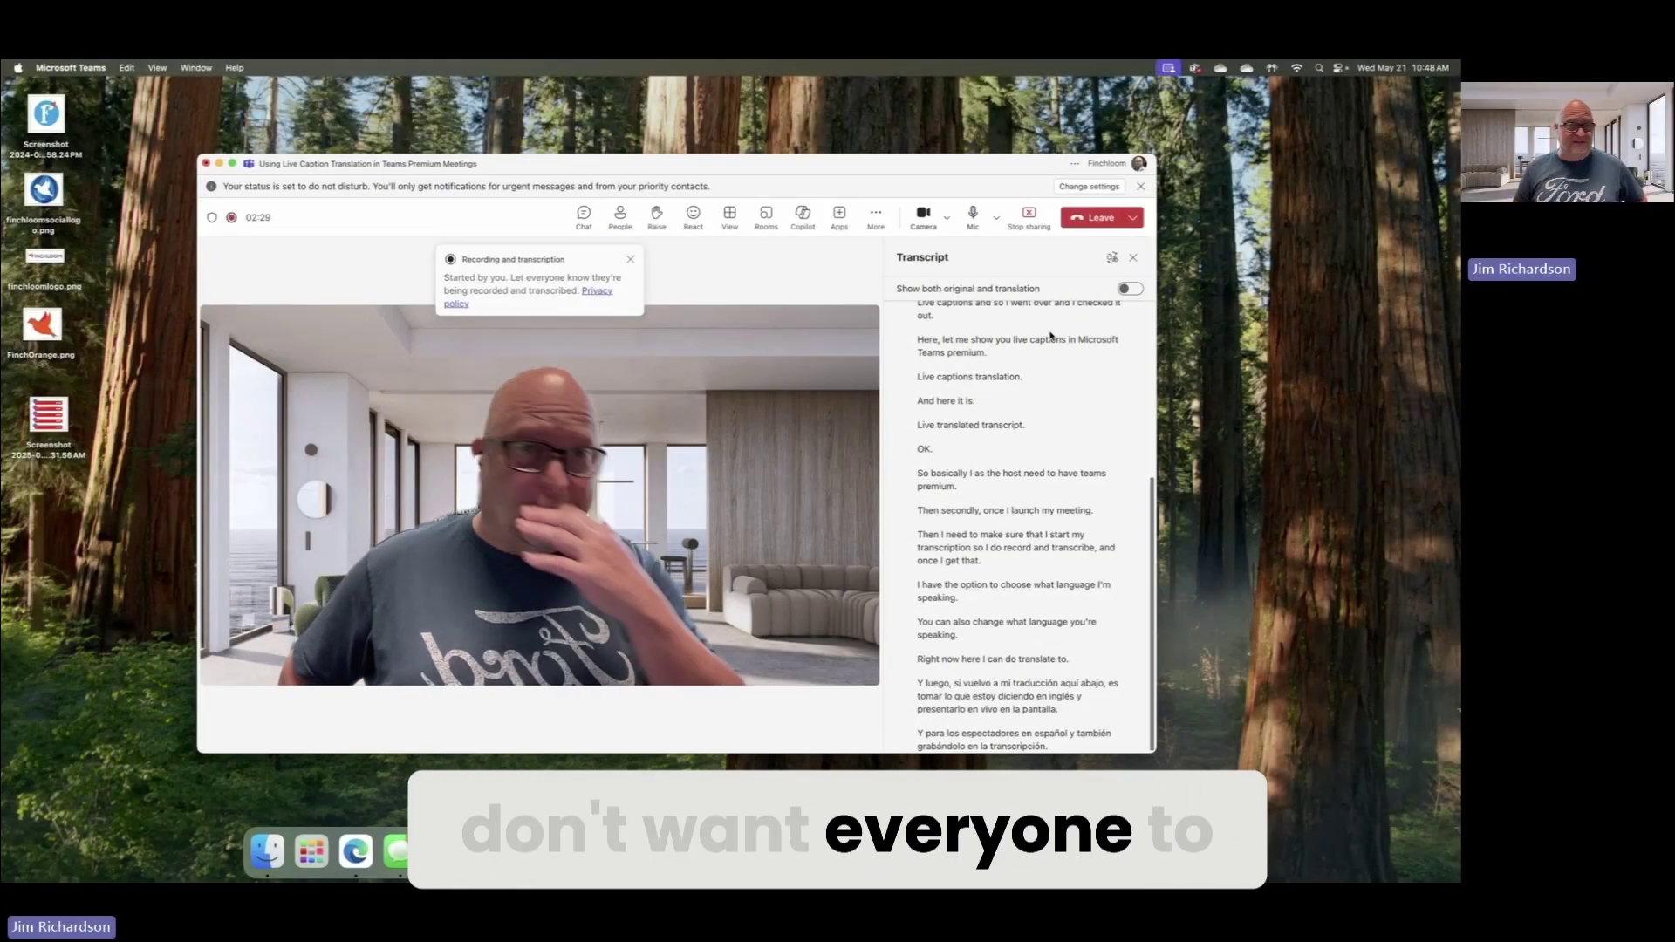
{"action": "left_click", "coordinate": [1128, 291]}
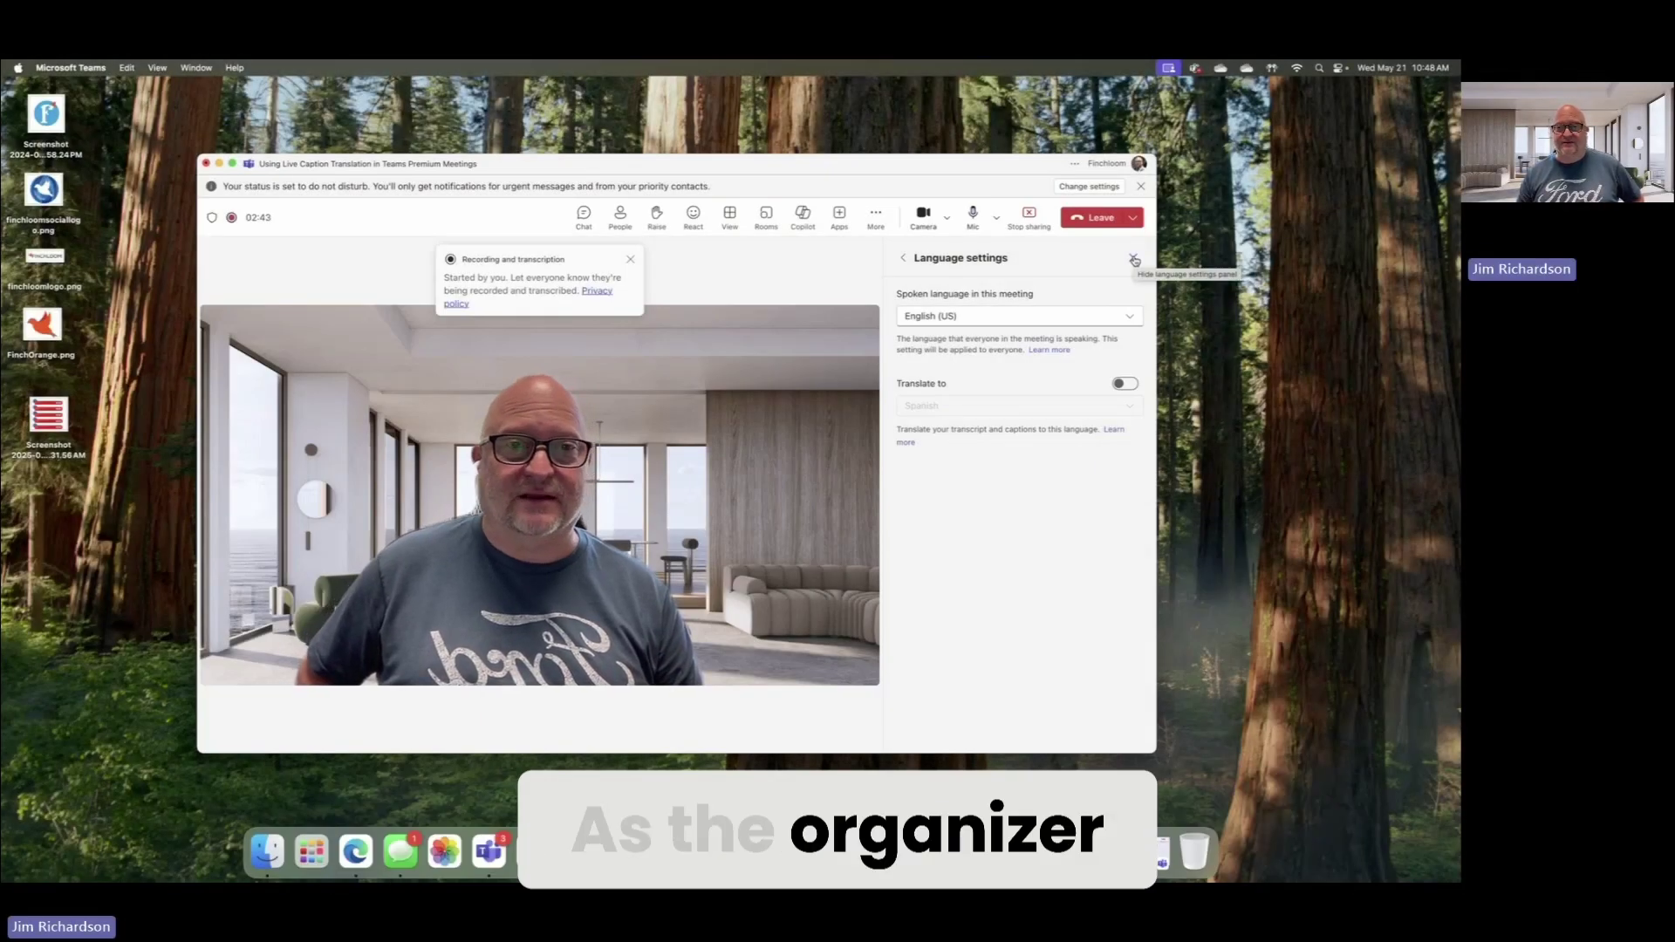
Close the language settings and bring back the live transcript, now English only
{"action": "left_click", "coordinate": [1134, 260]}
{"action": "left_click", "coordinate": [875, 215]}
{"action": "mouse_move", "coordinate": [882, 253]}
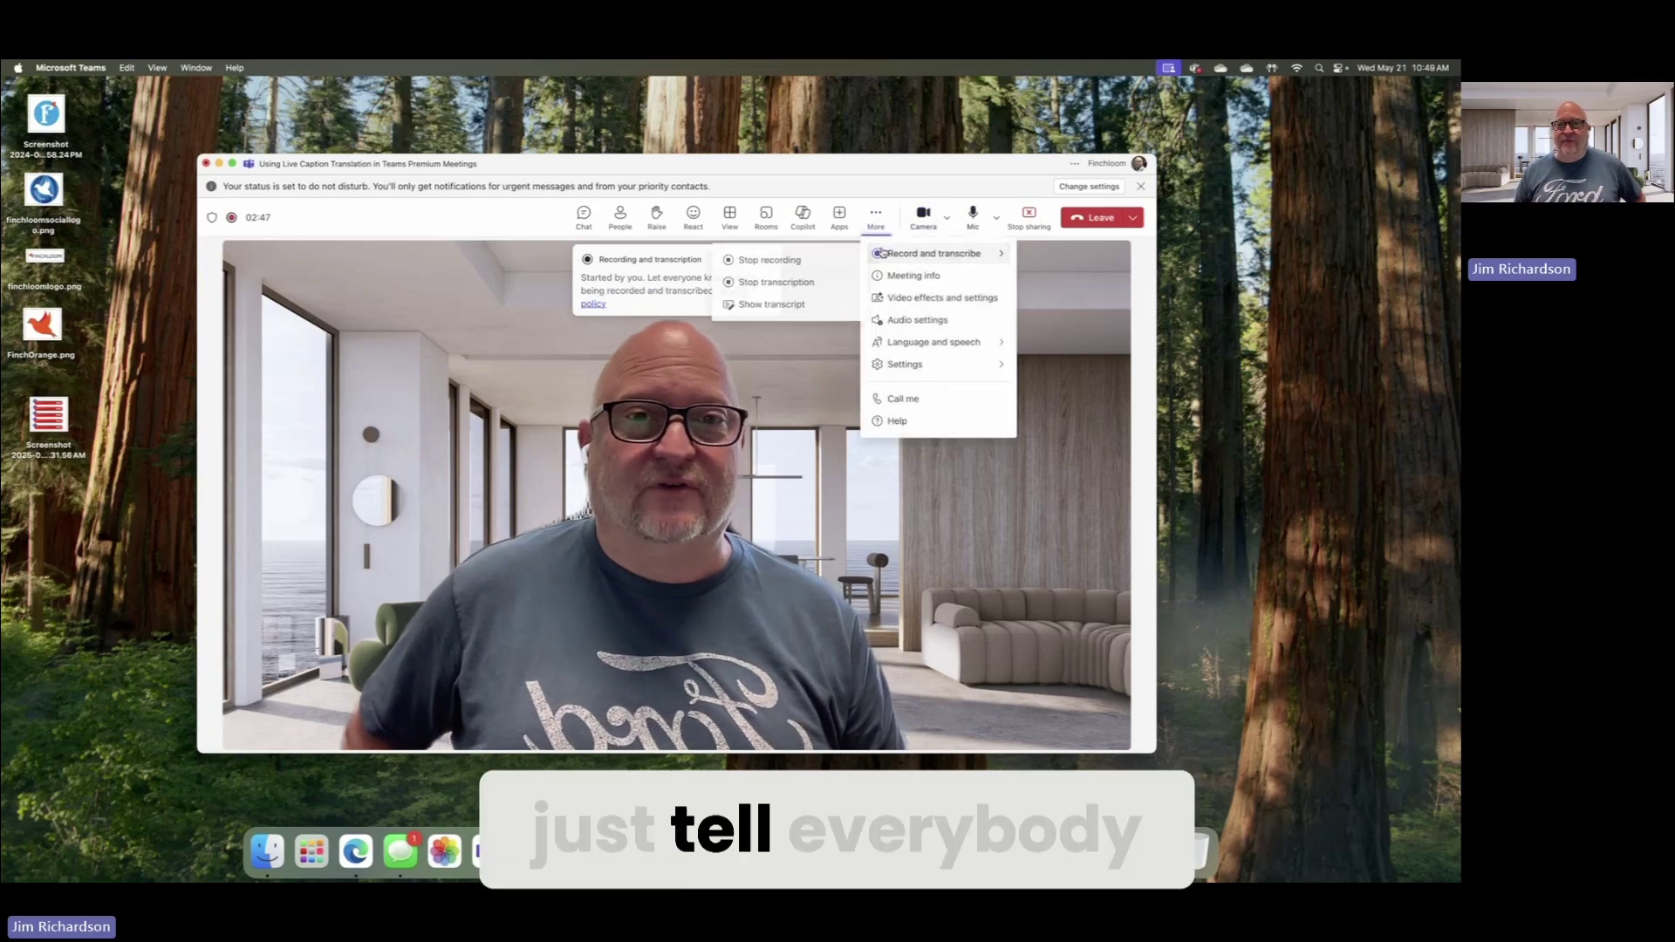
{"action": "left_click", "coordinate": [769, 304]}
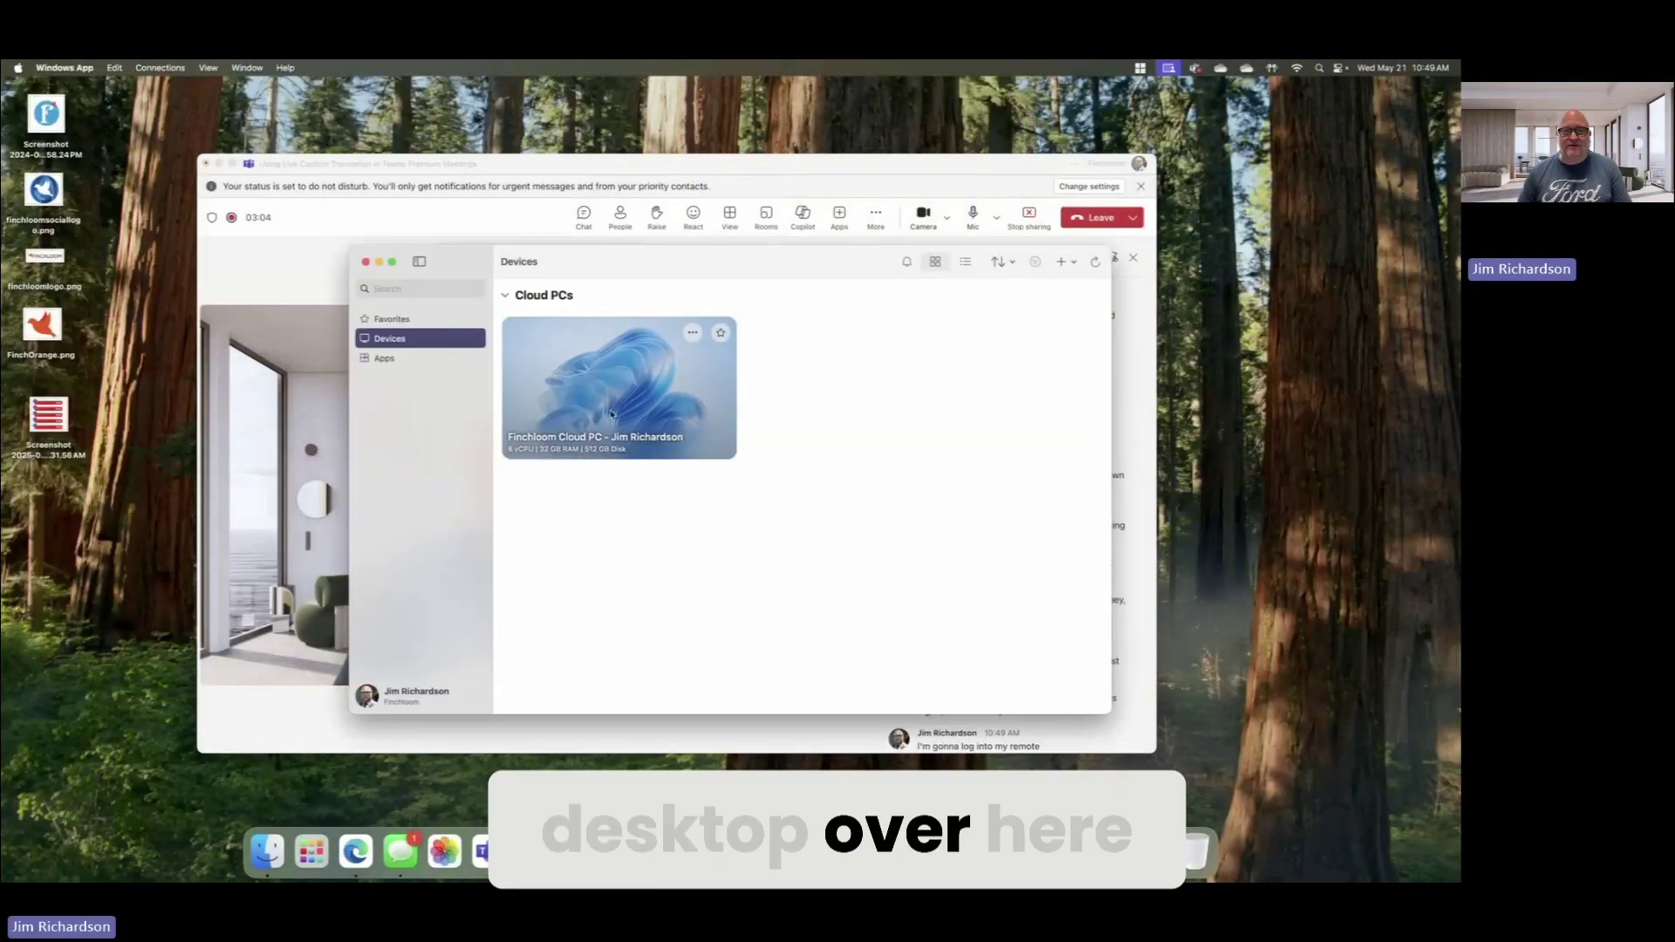
Connect to the Finchloom Cloud PC and move its window to the top-left corner
{"action": "double_click", "coordinate": [611, 414]}
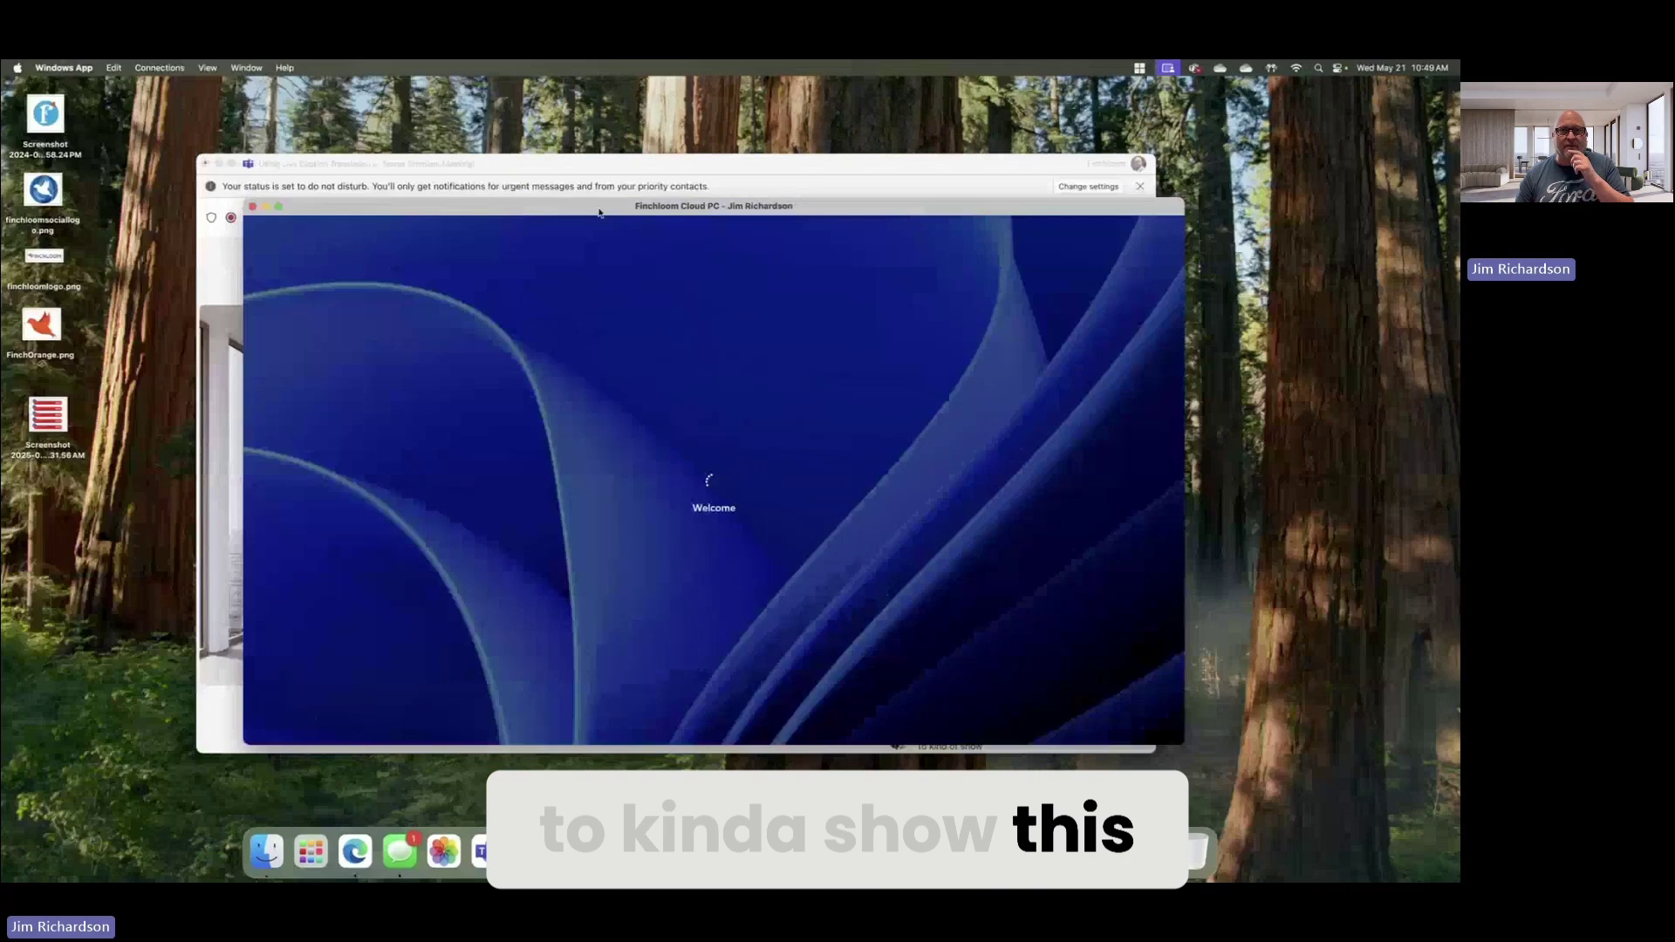
{"action": "mouse_move", "coordinate": [596, 182]}
{"action": "left_mouse_down"}
{"action": "mouse_move", "coordinate": [413, 165]}
{"action": "mouse_move", "coordinate": [361, 123]}
{"action": "mouse_move", "coordinate": [354, 88]}
{"action": "left_mouse_up"}
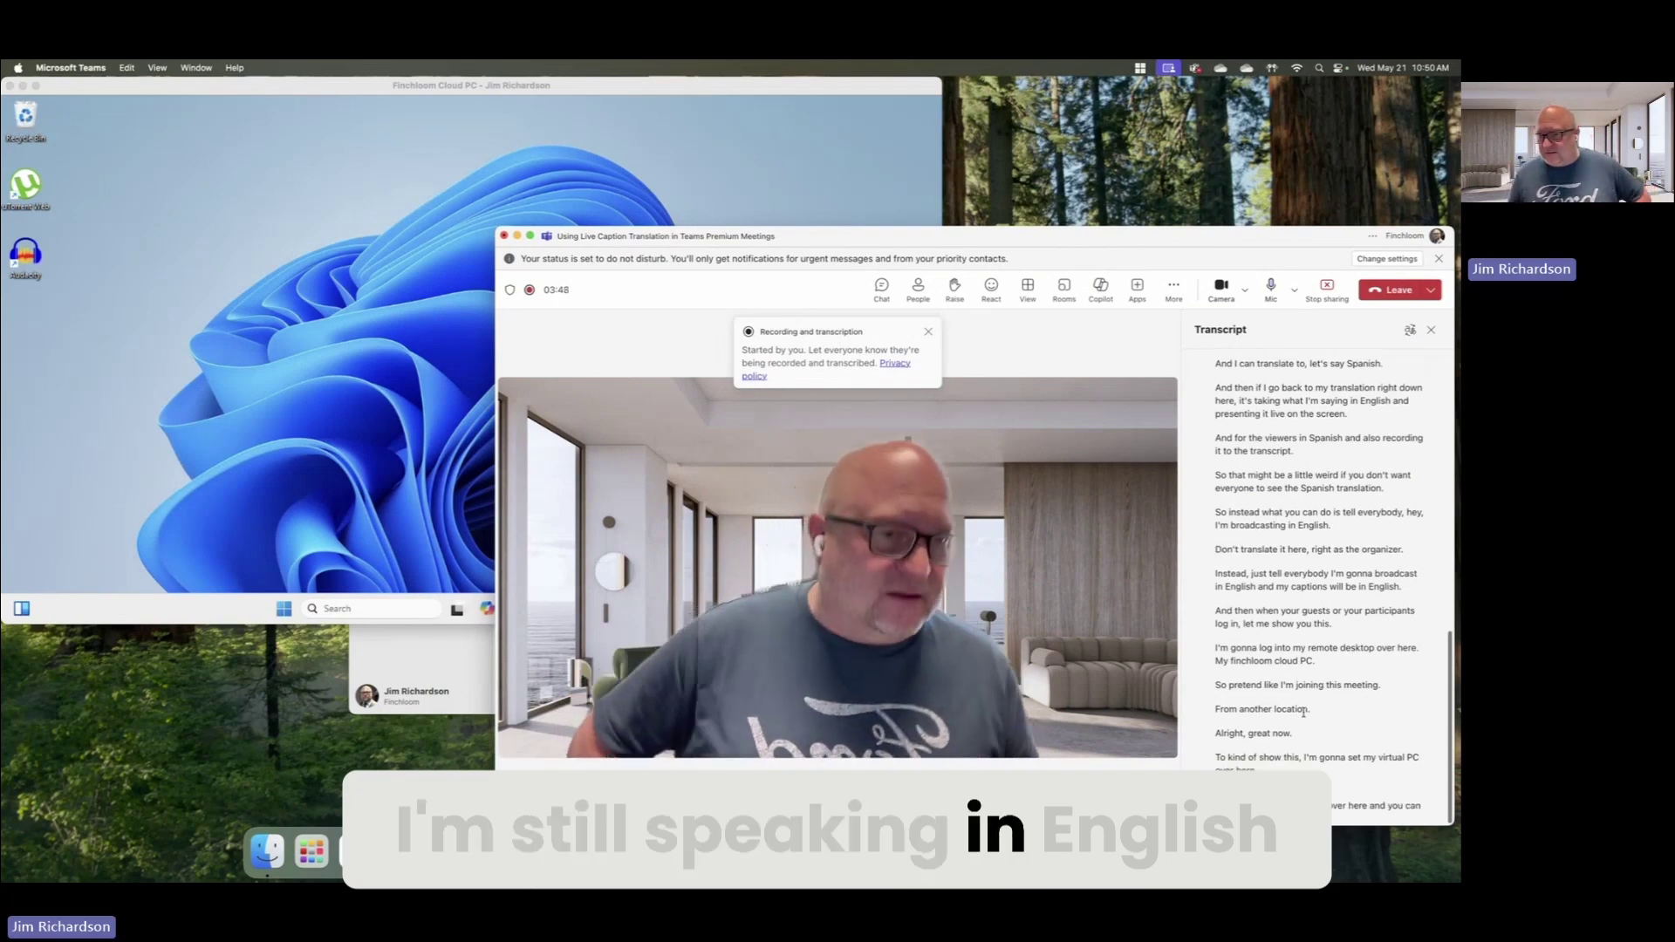
Copy the meeting's join details from the host's meeting info
{"action": "left_click", "coordinate": [1173, 288]}
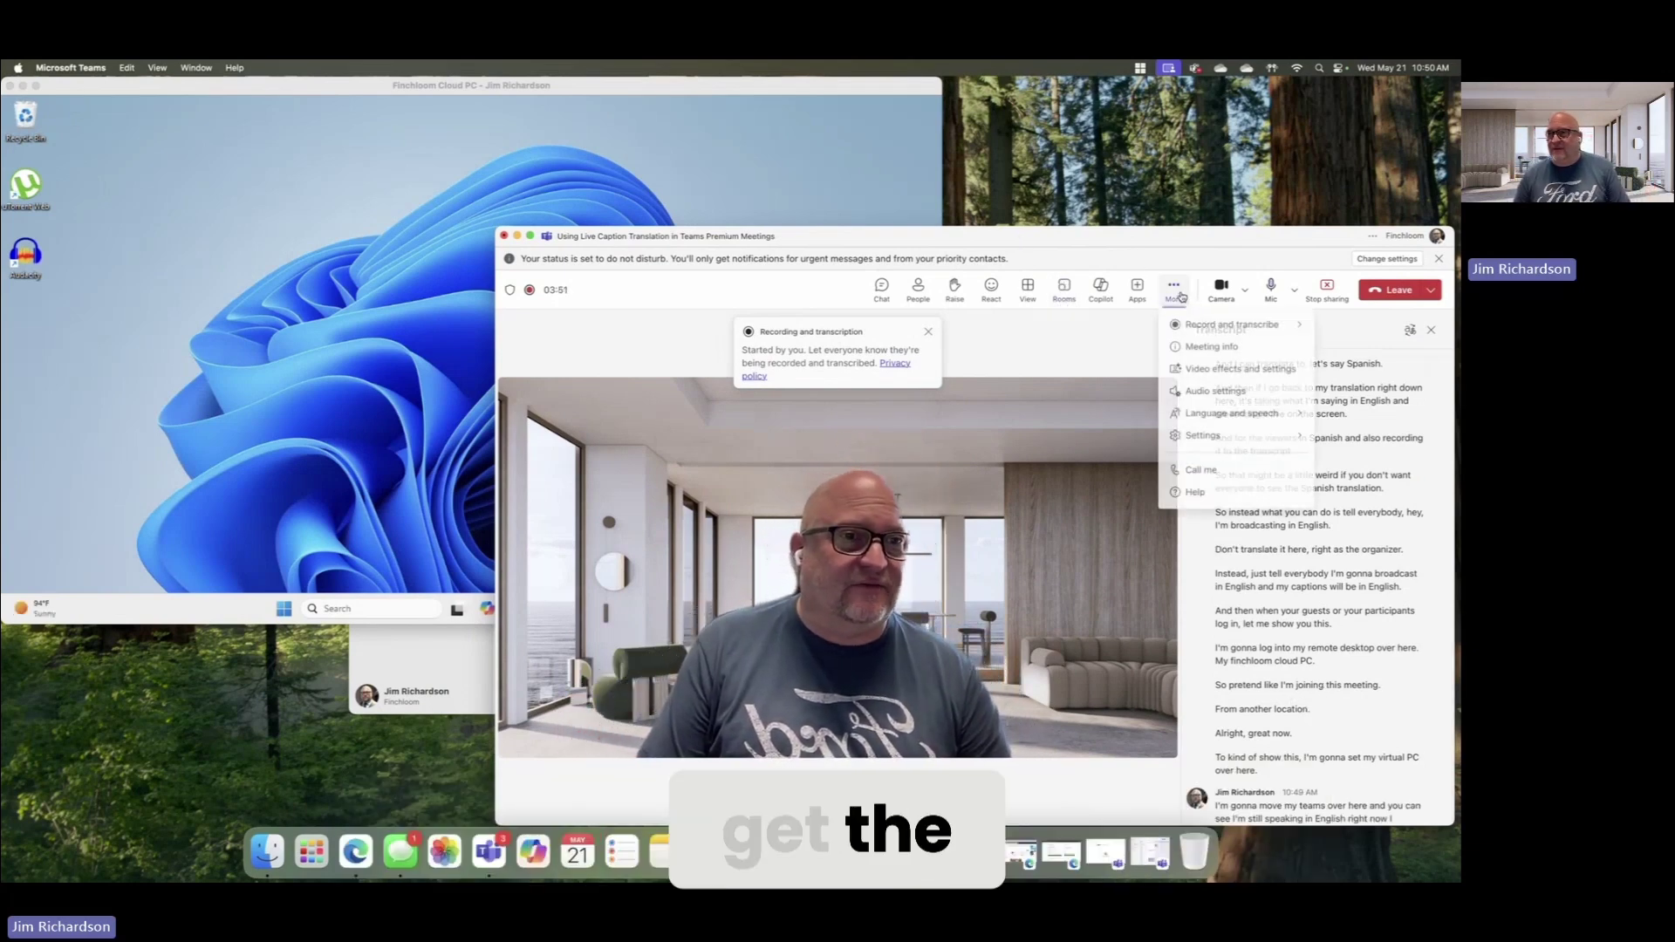
{"action": "left_click", "coordinate": [1225, 438]}
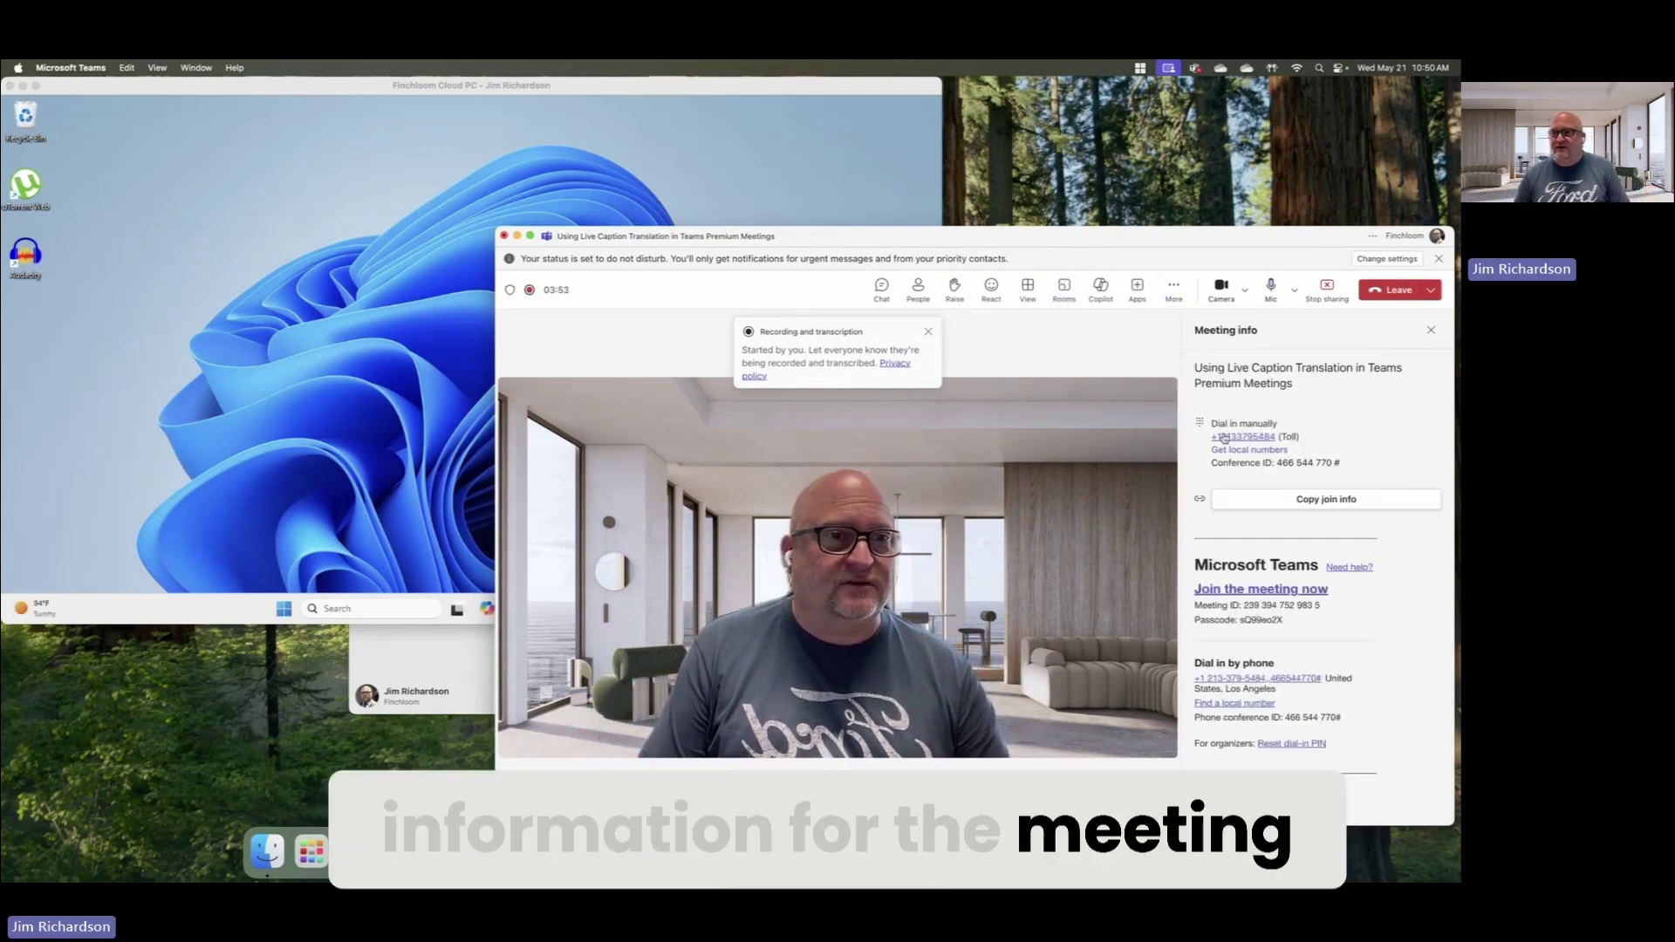
{"action": "left_click", "coordinate": [1303, 504]}
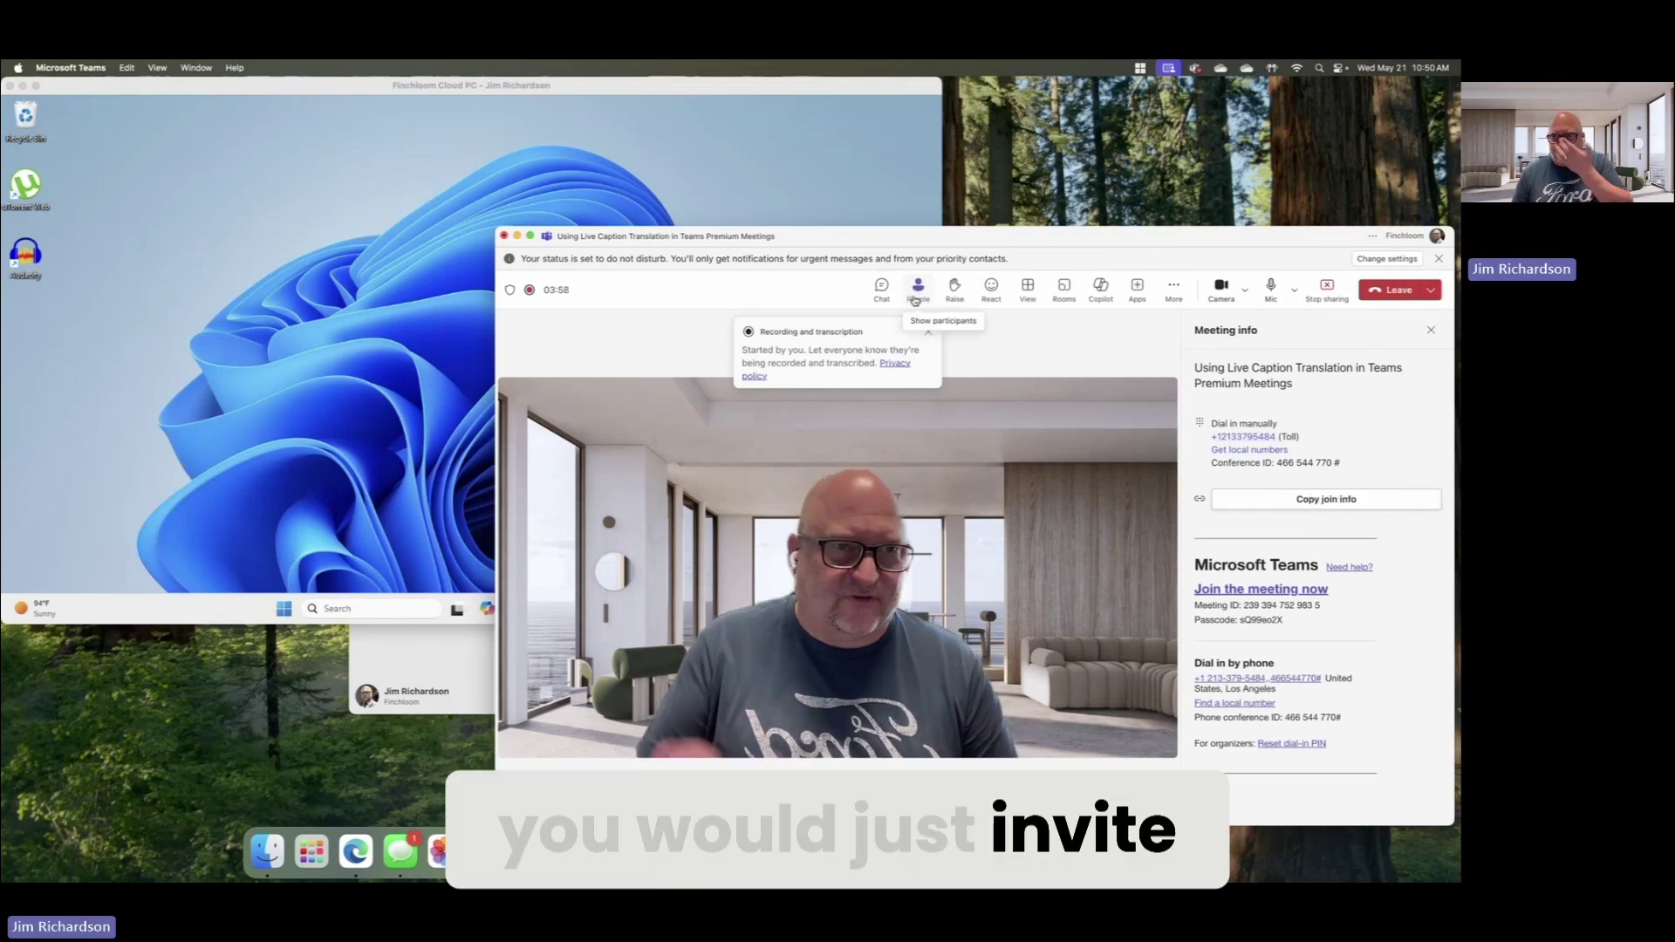
On the cloud PC, open the join link in a new InPrivate Edge window and continue in the browser
{"action": "left_click", "coordinate": [428, 427]}
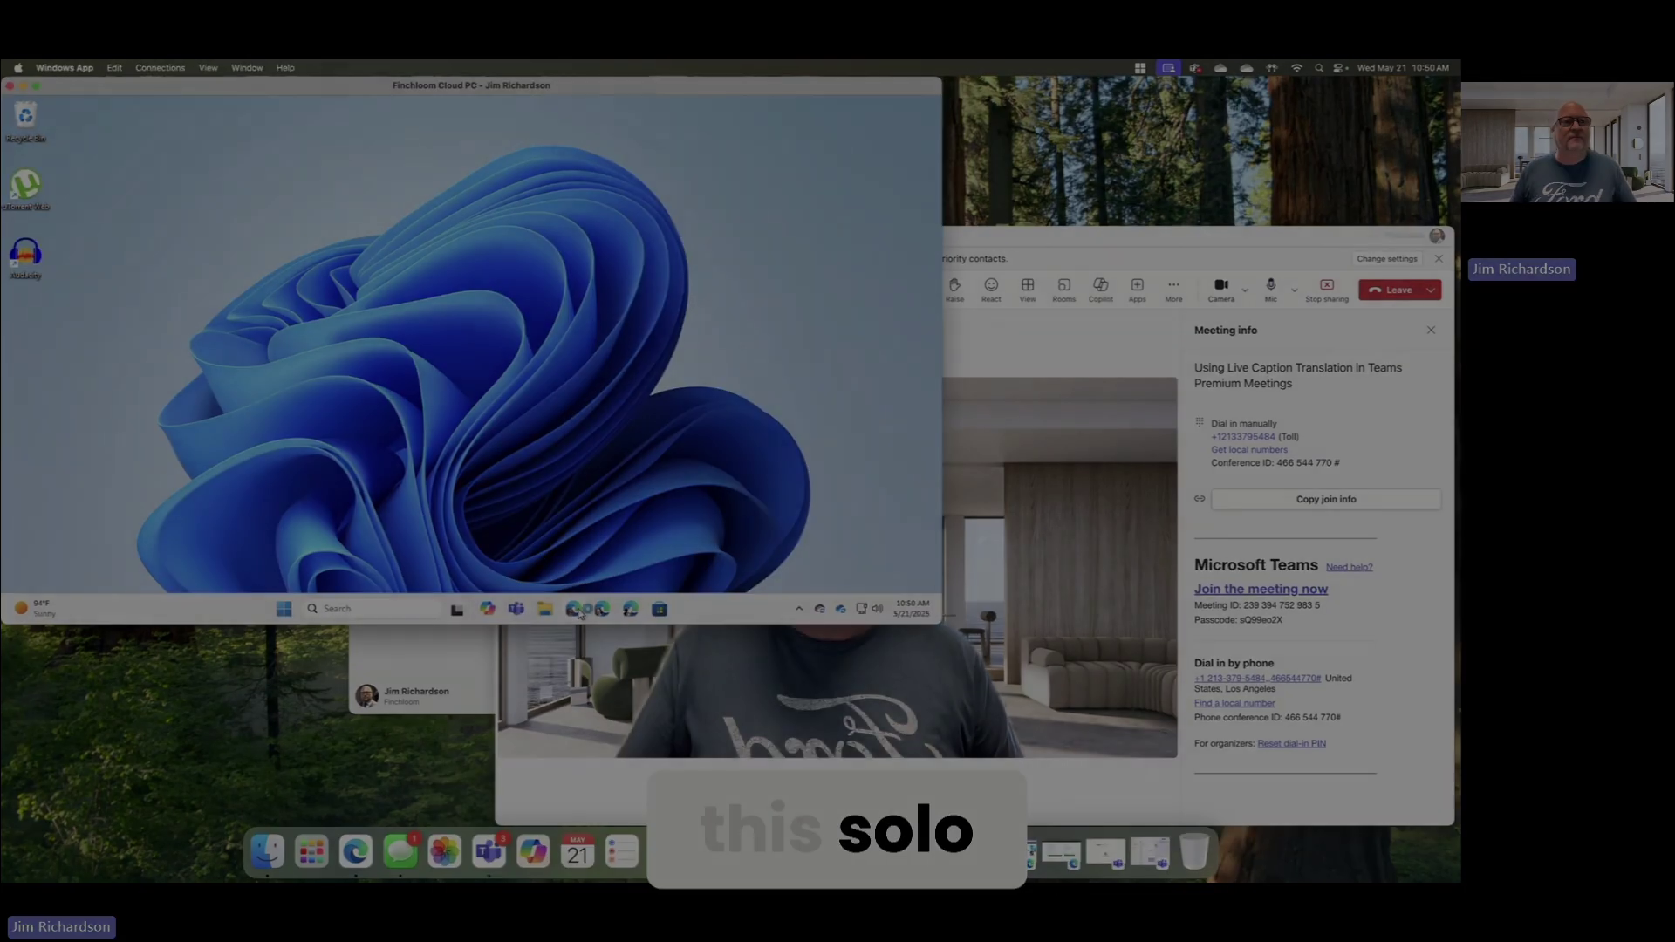
{"action": "right_click", "coordinate": [579, 613]}
{"action": "left_click", "coordinate": [465, 251]}
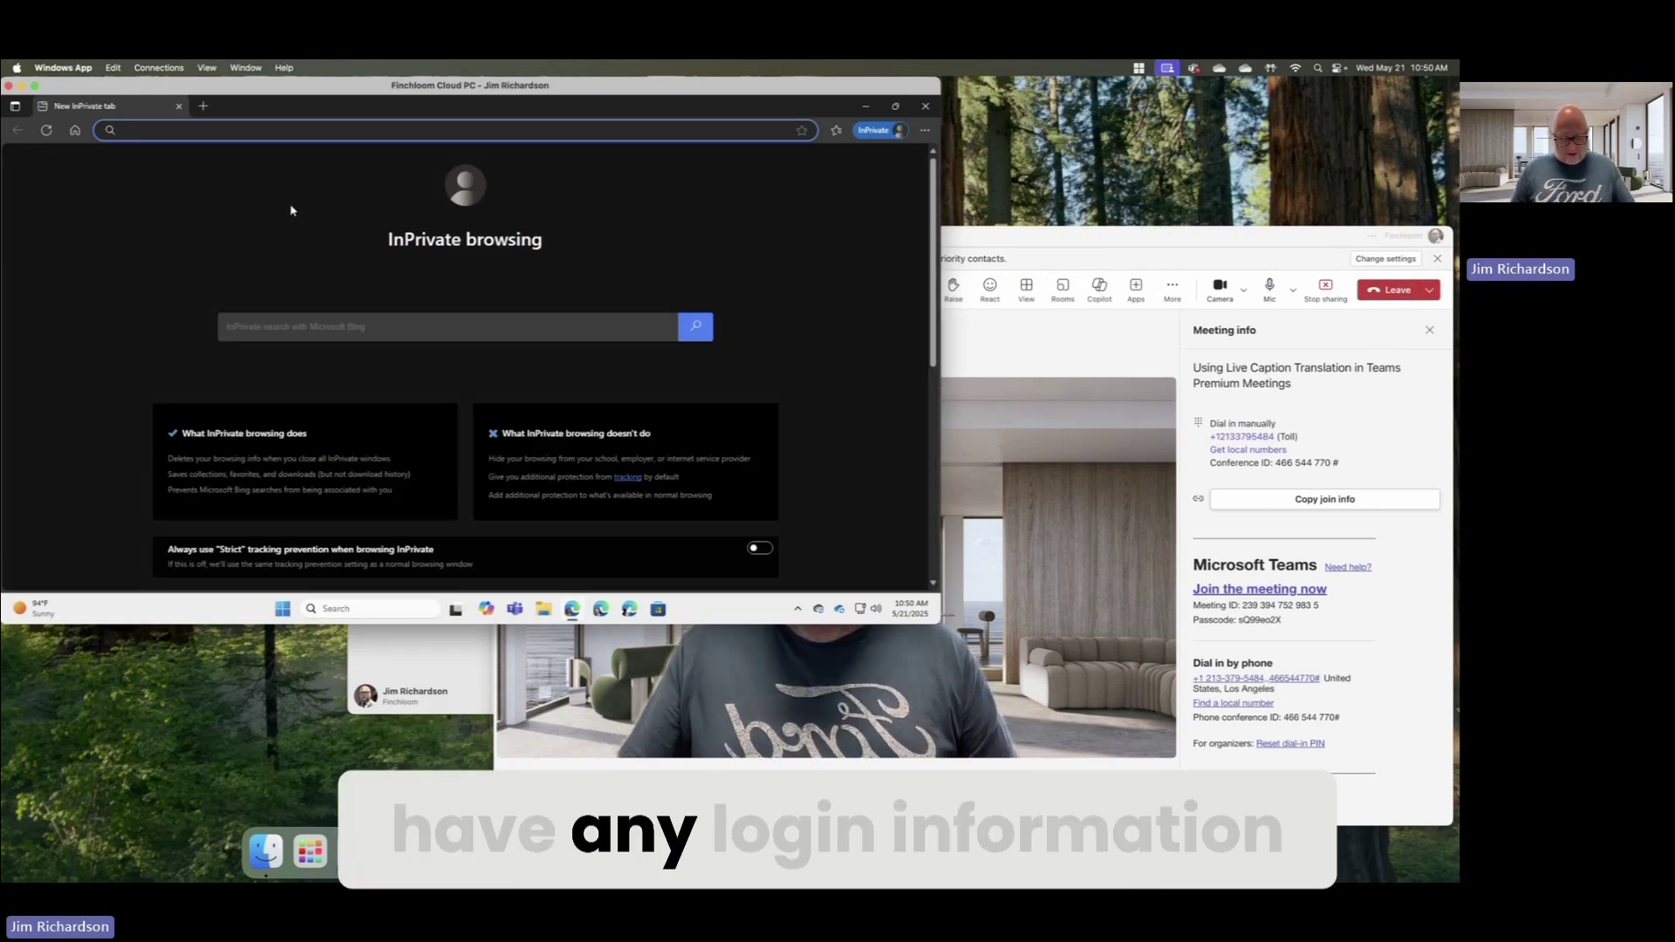
{"action": "right_click", "coordinate": [225, 130]}
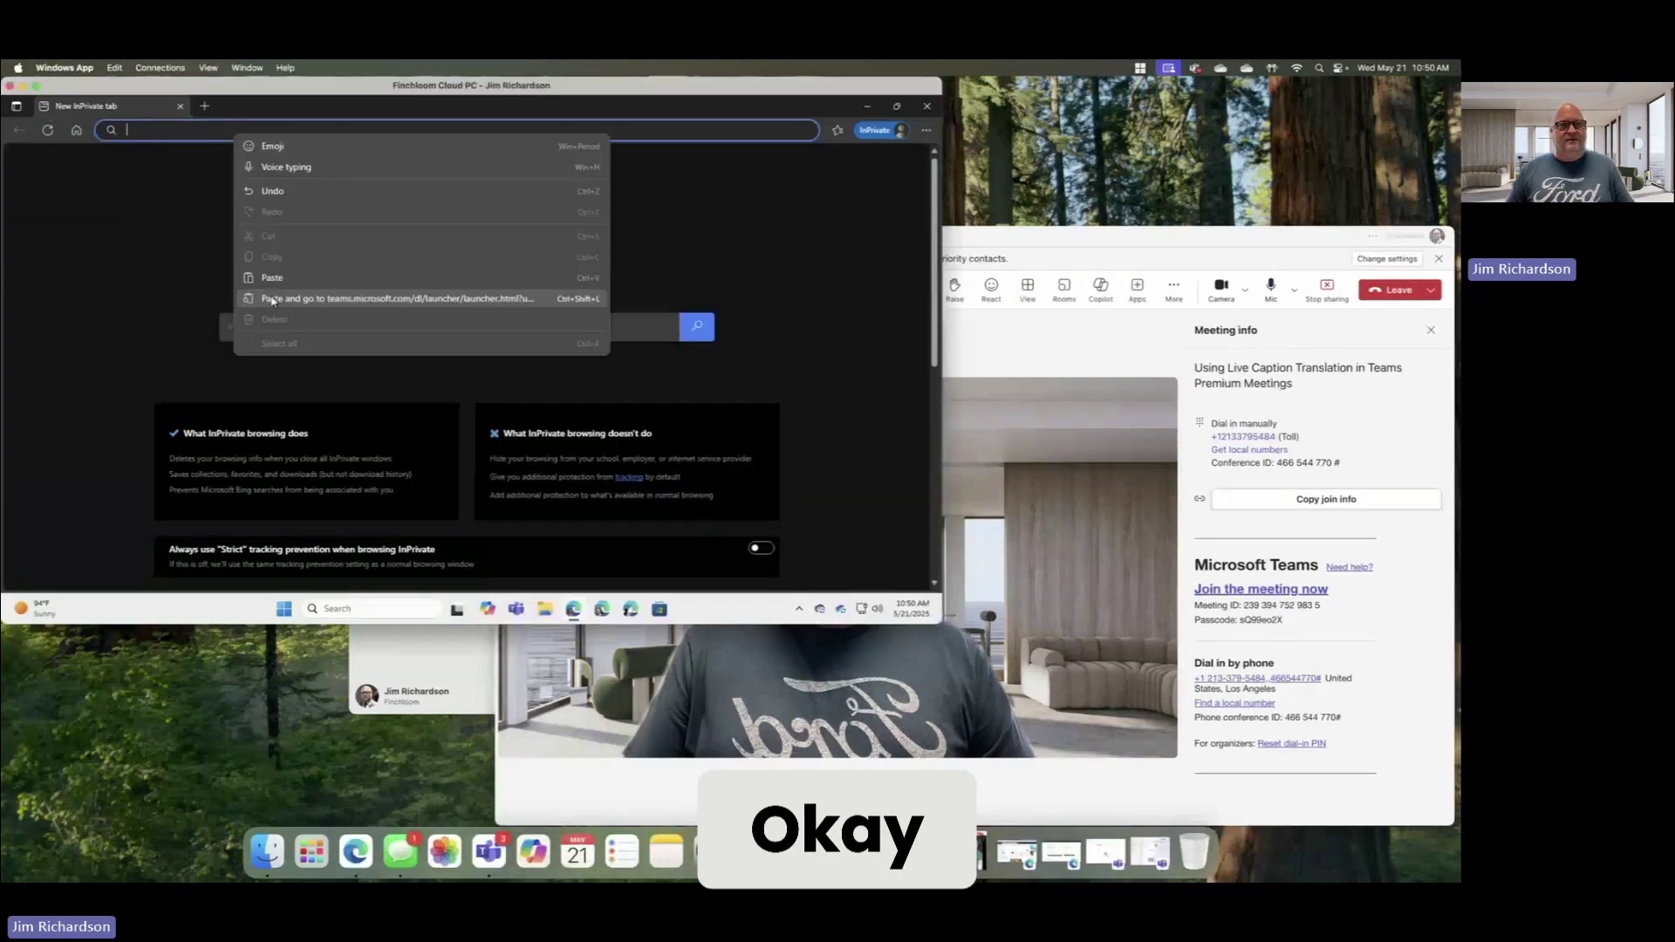
{"action": "left_click", "coordinate": [269, 295]}
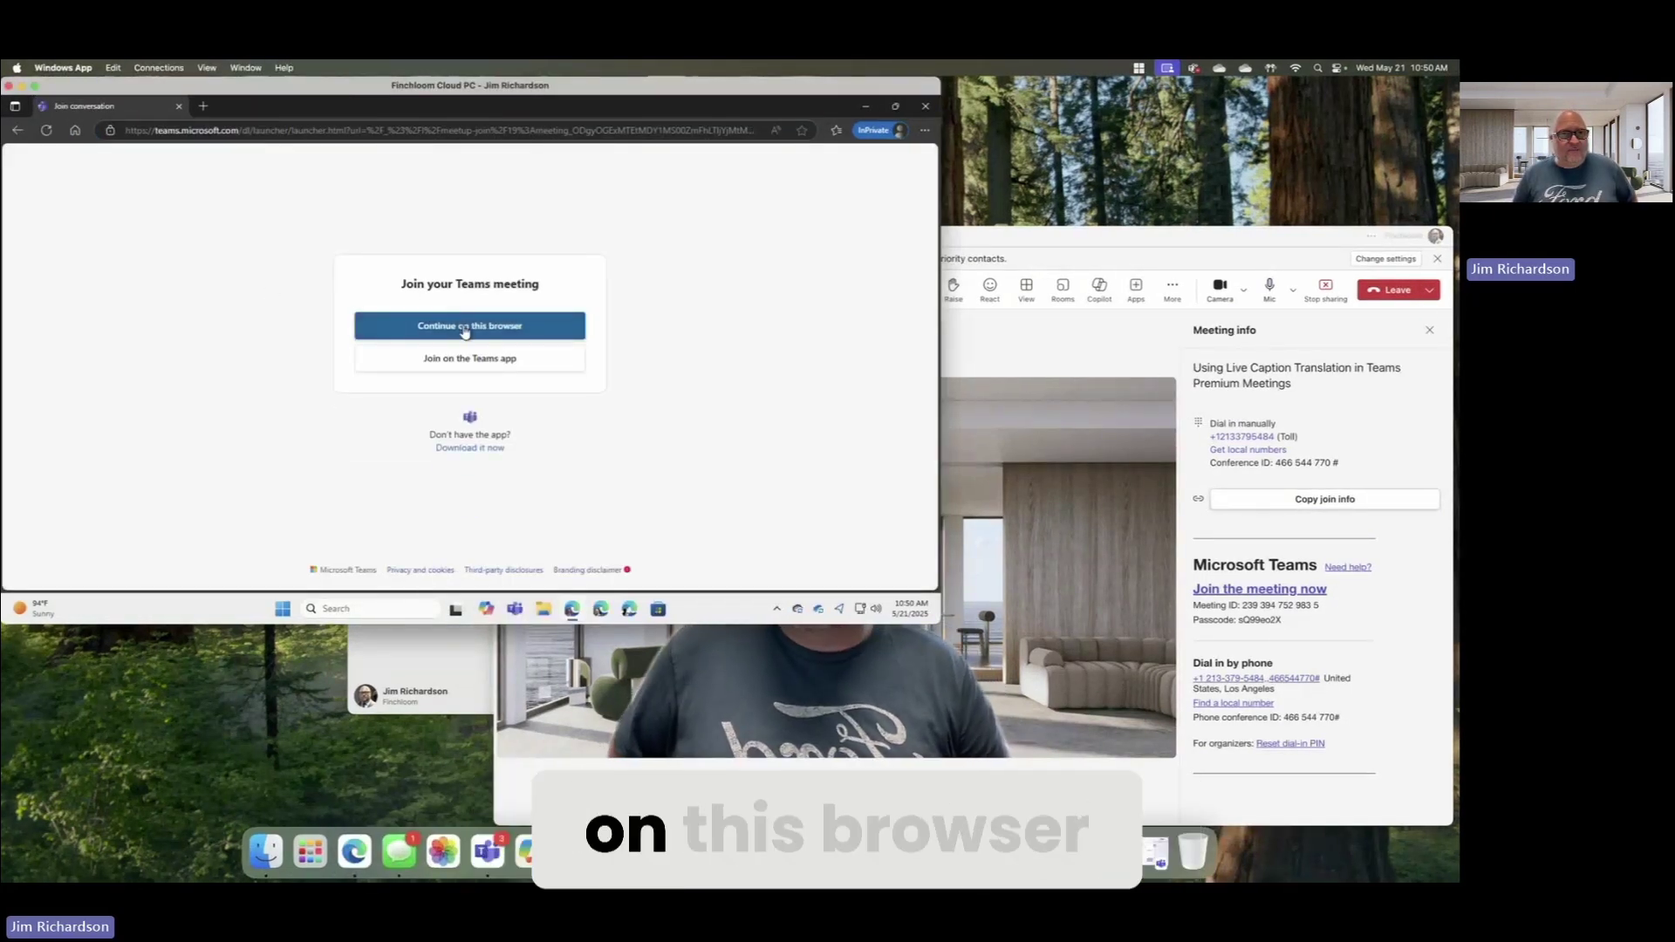
{"action": "left_click", "coordinate": [465, 327]}
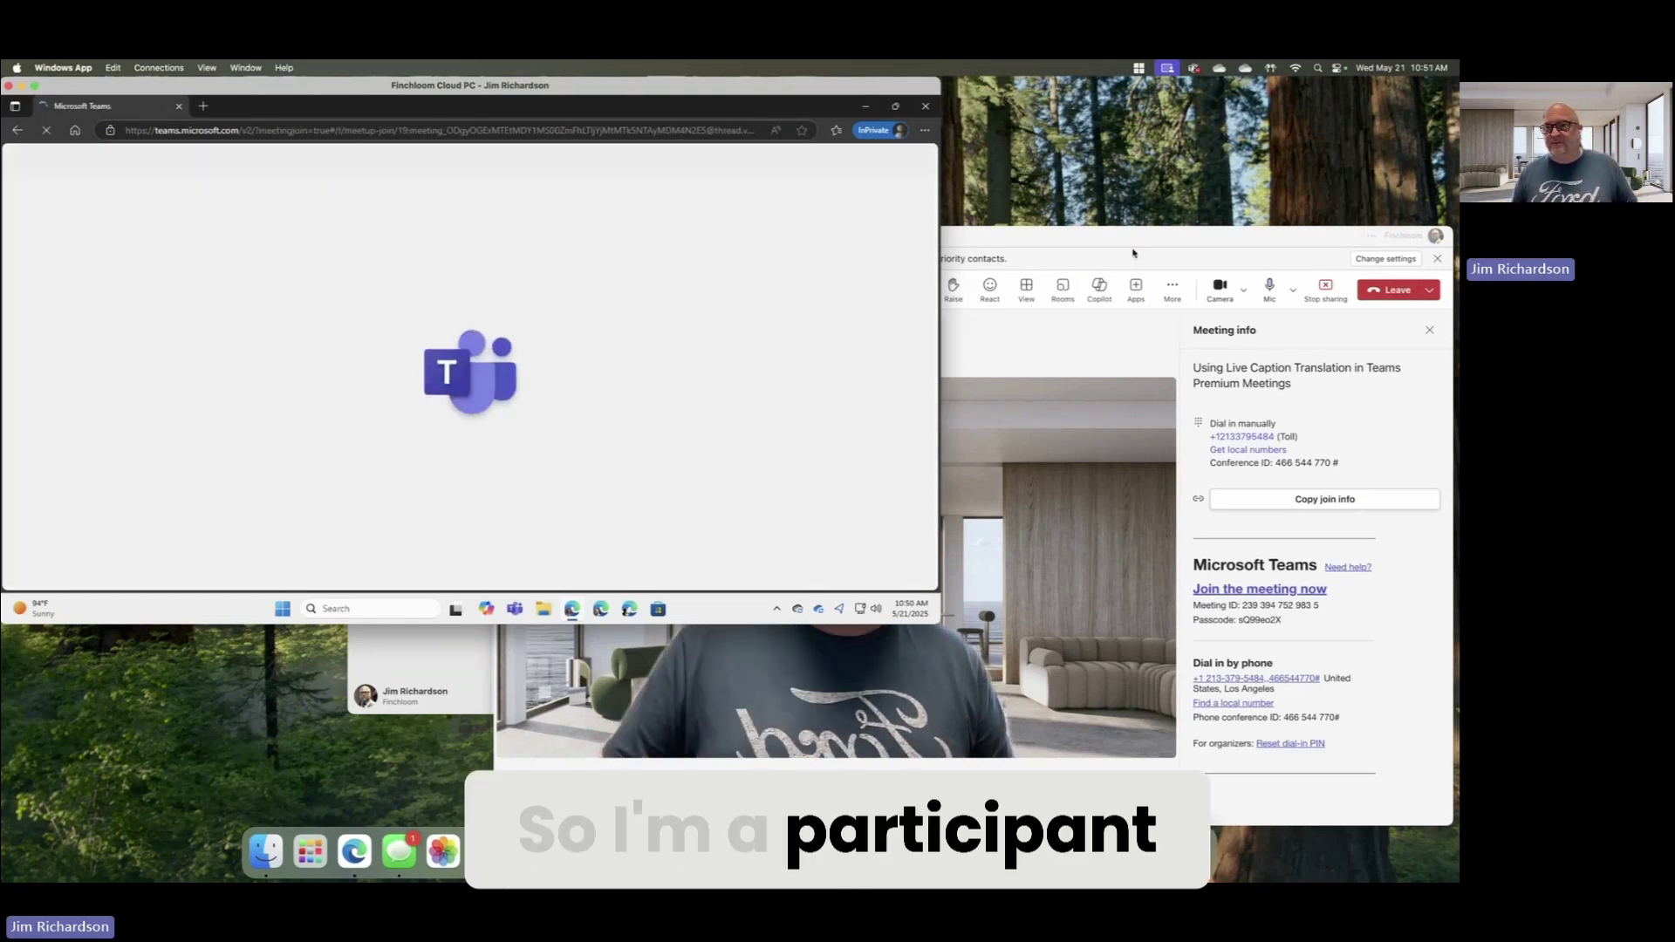
{"action": "left_click", "coordinate": [1169, 289]}
Show the live English transcript in the host's meeting window
{"action": "mouse_move", "coordinate": [1230, 326]}
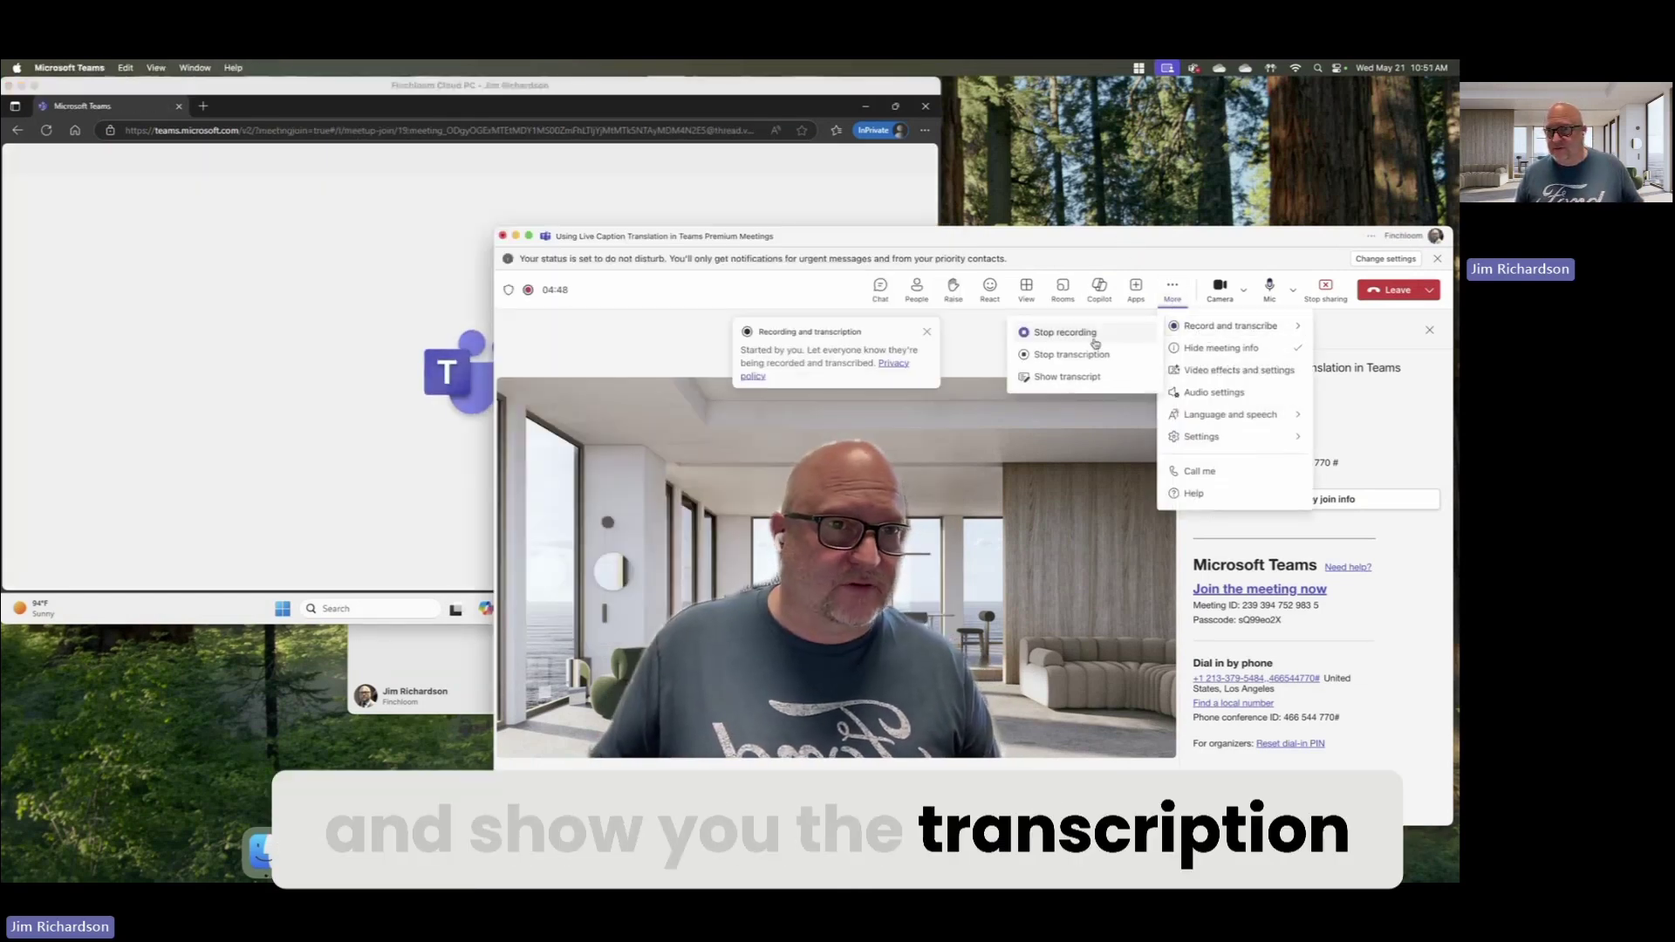
{"action": "left_click", "coordinate": [1082, 378]}
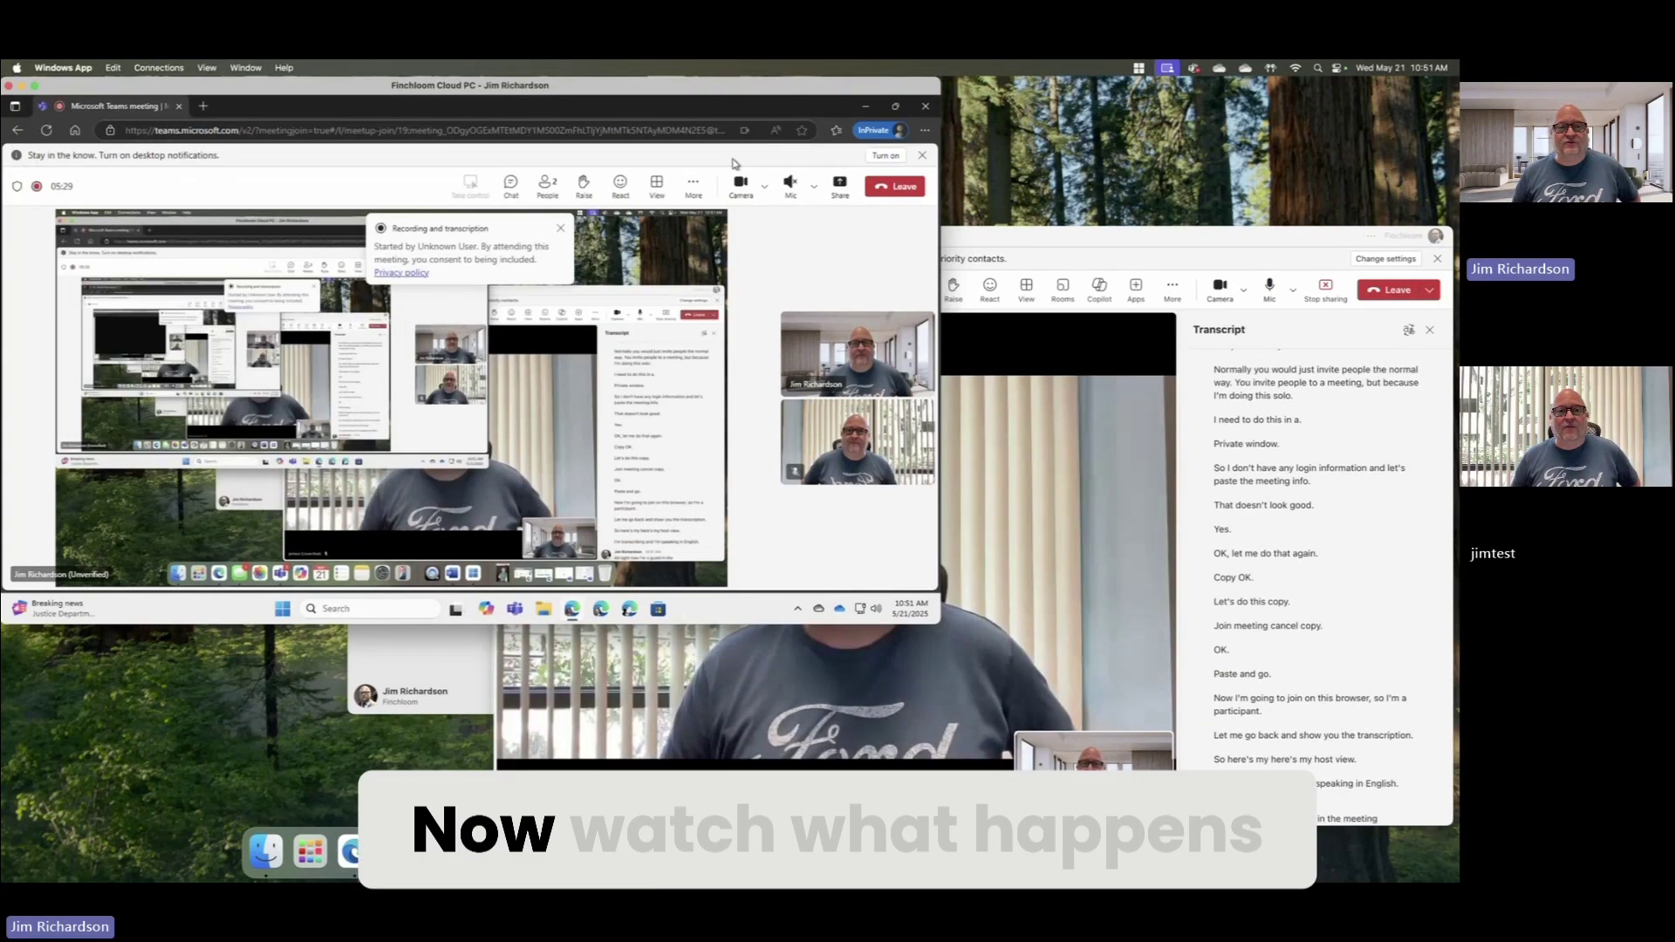
{"action": "left_click", "coordinate": [693, 184]}
{"action": "mouse_move", "coordinate": [698, 223]}
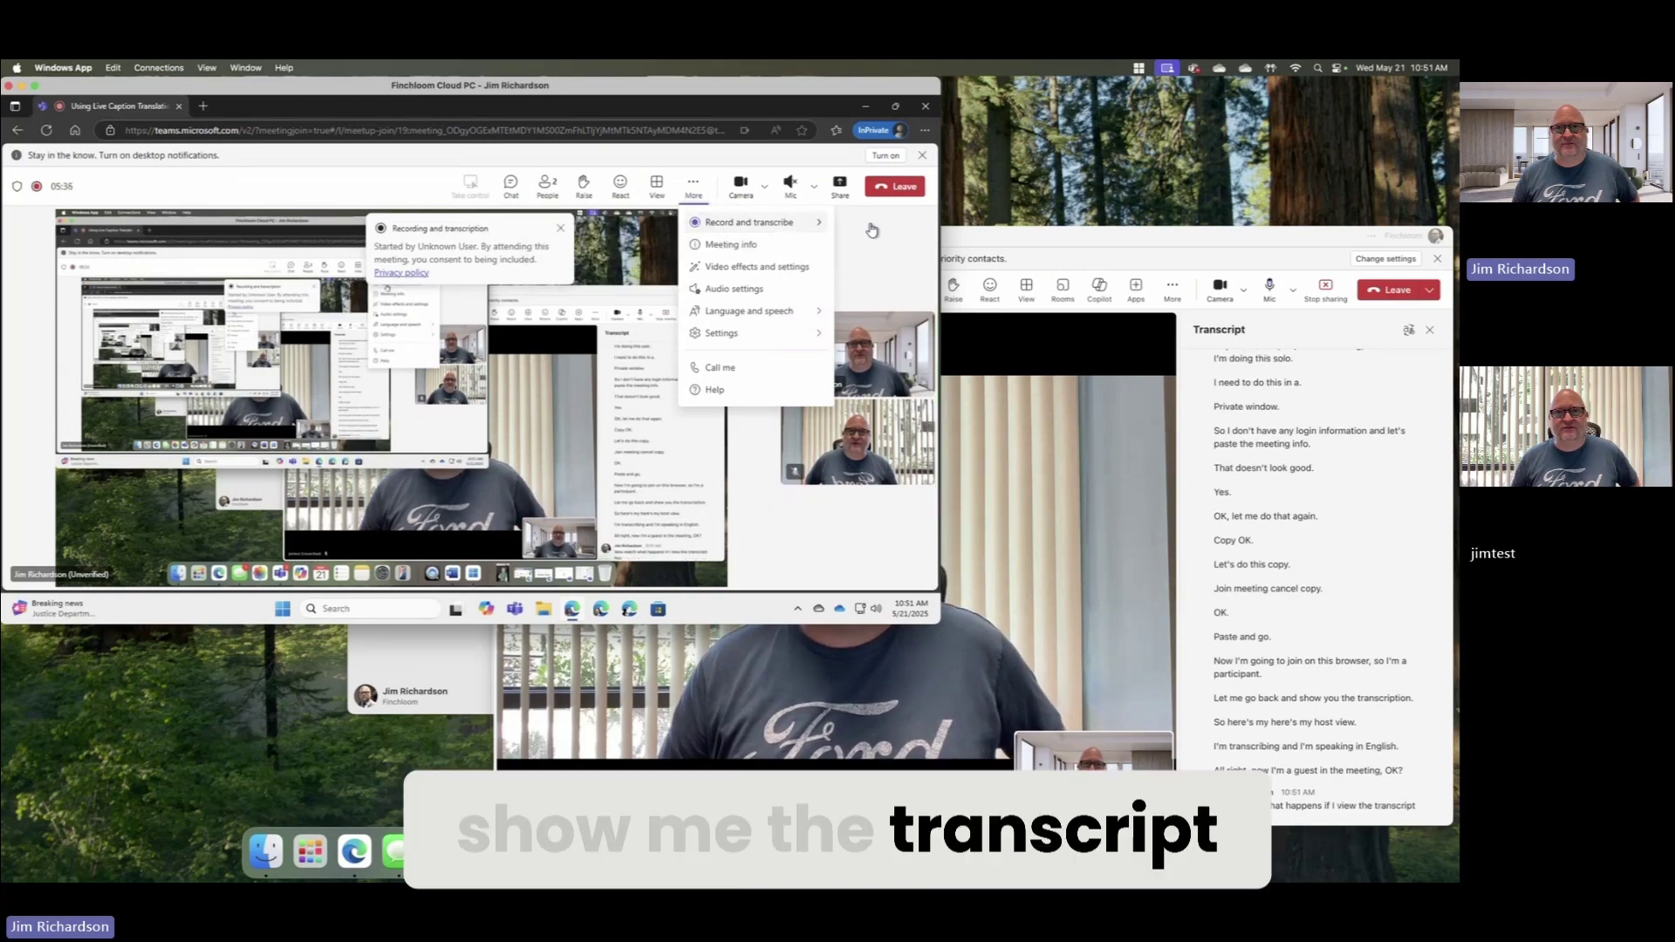
In the guest's browser meeting, check the participants list and turn on live captions
{"action": "left_click", "coordinate": [547, 185]}
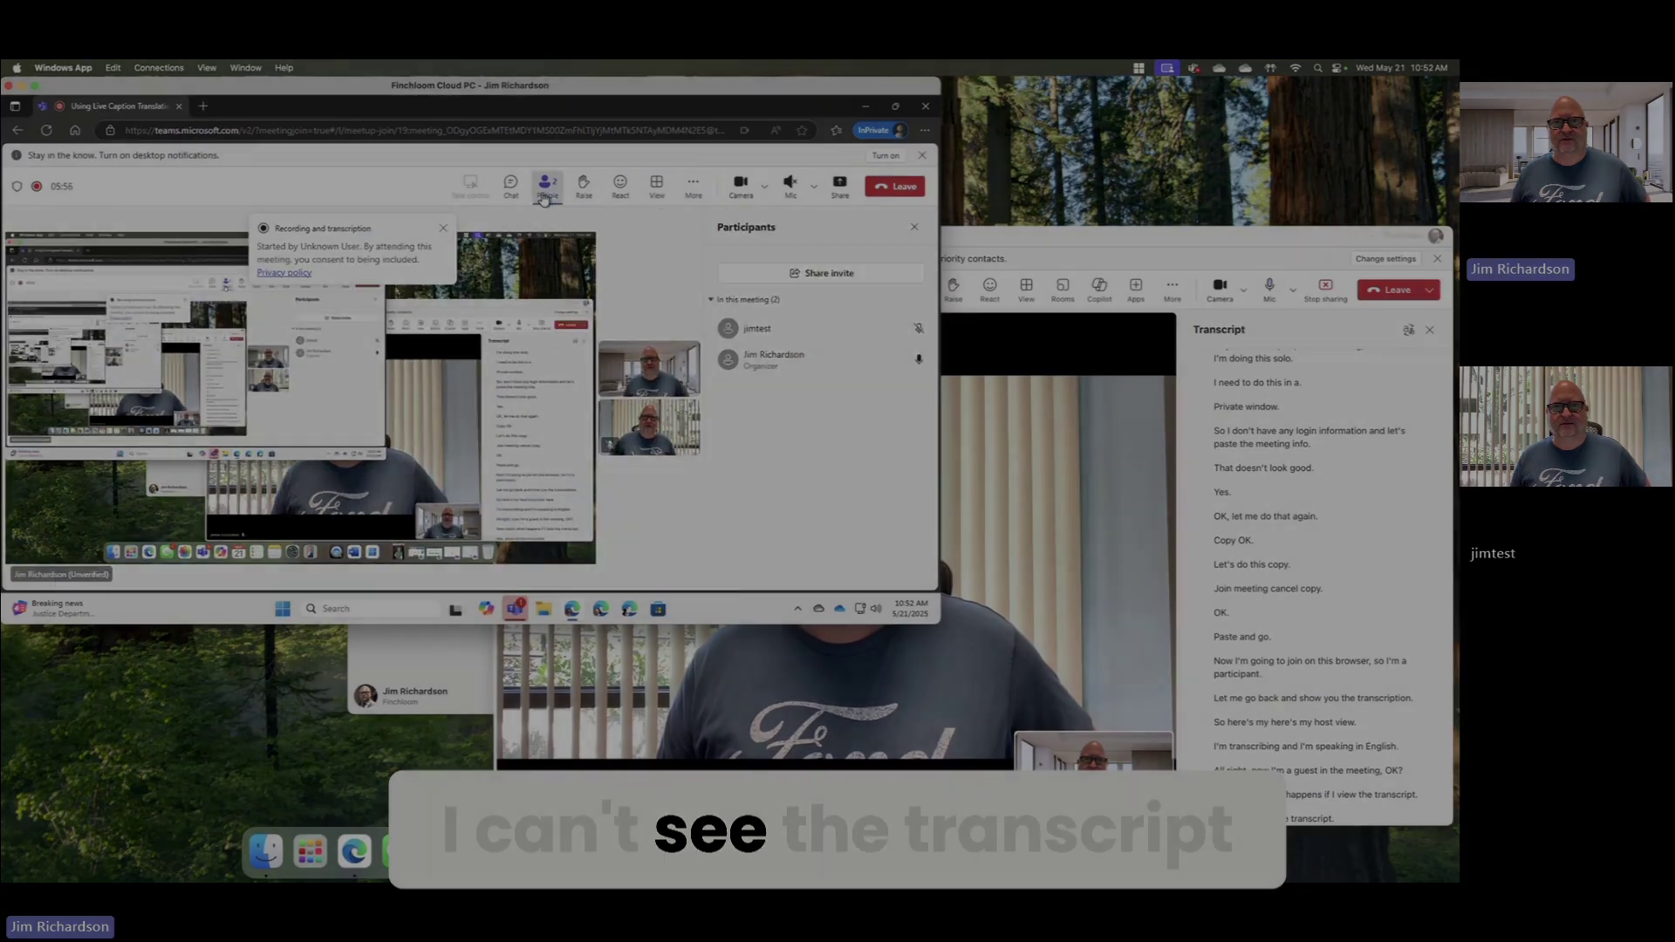
{"action": "left_click", "coordinate": [544, 198]}
{"action": "left_click", "coordinate": [694, 188]}
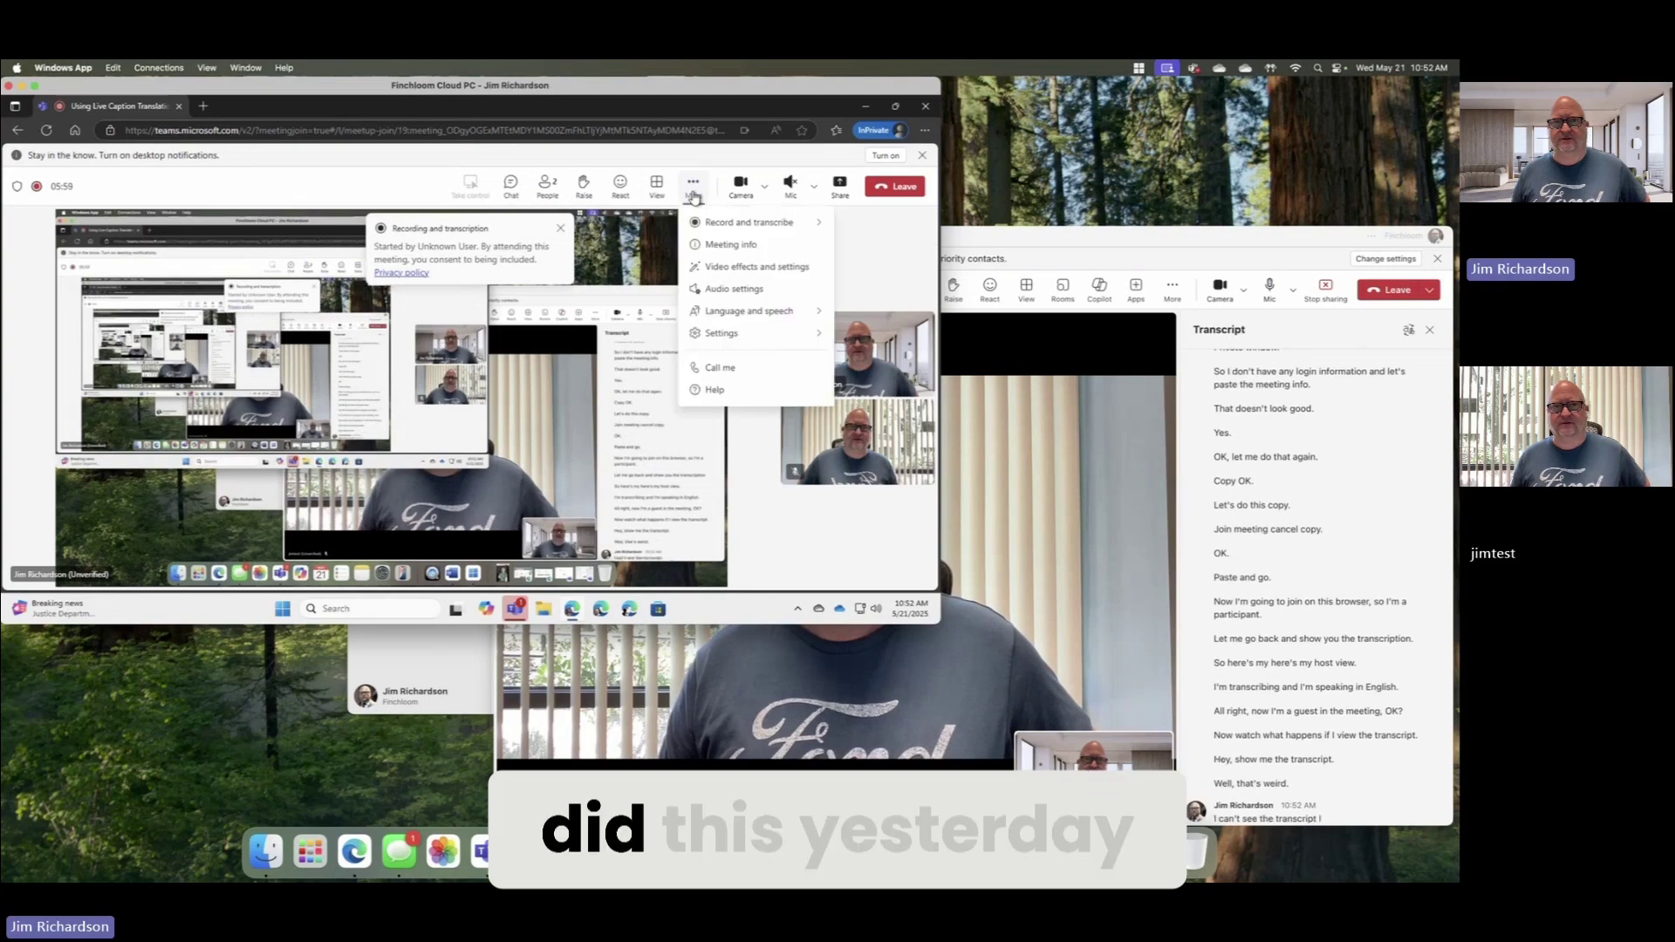
{"action": "mouse_move", "coordinate": [747, 319]}
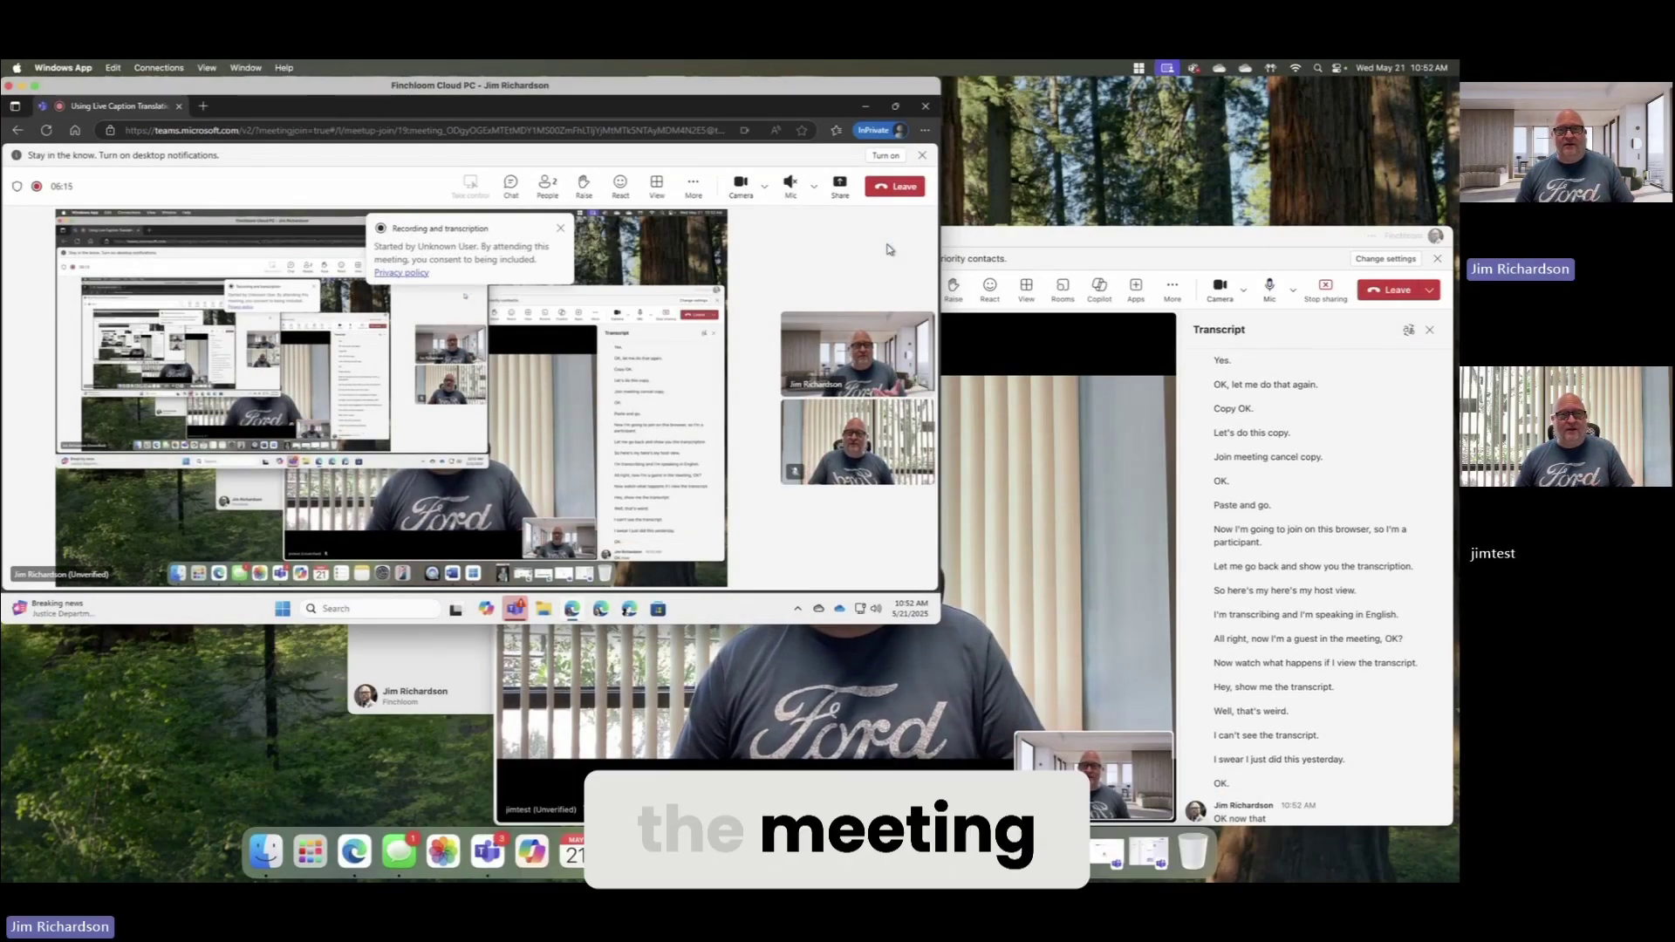
{"action": "left_click", "coordinate": [695, 193]}
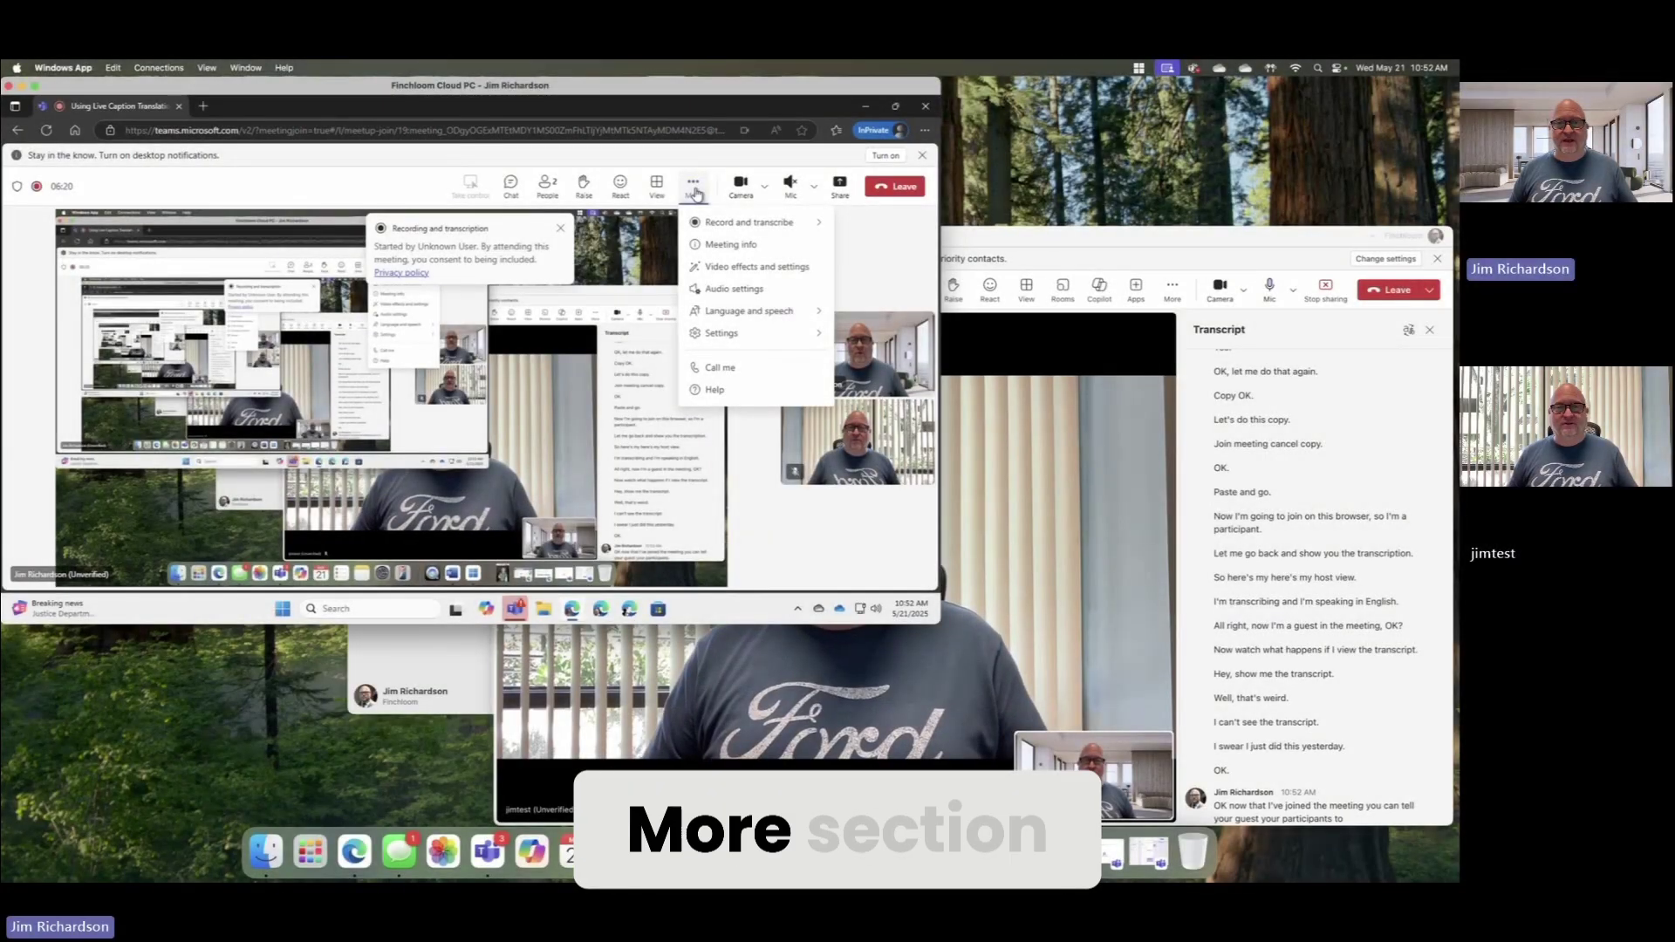
{"action": "mouse_move", "coordinate": [719, 315]}
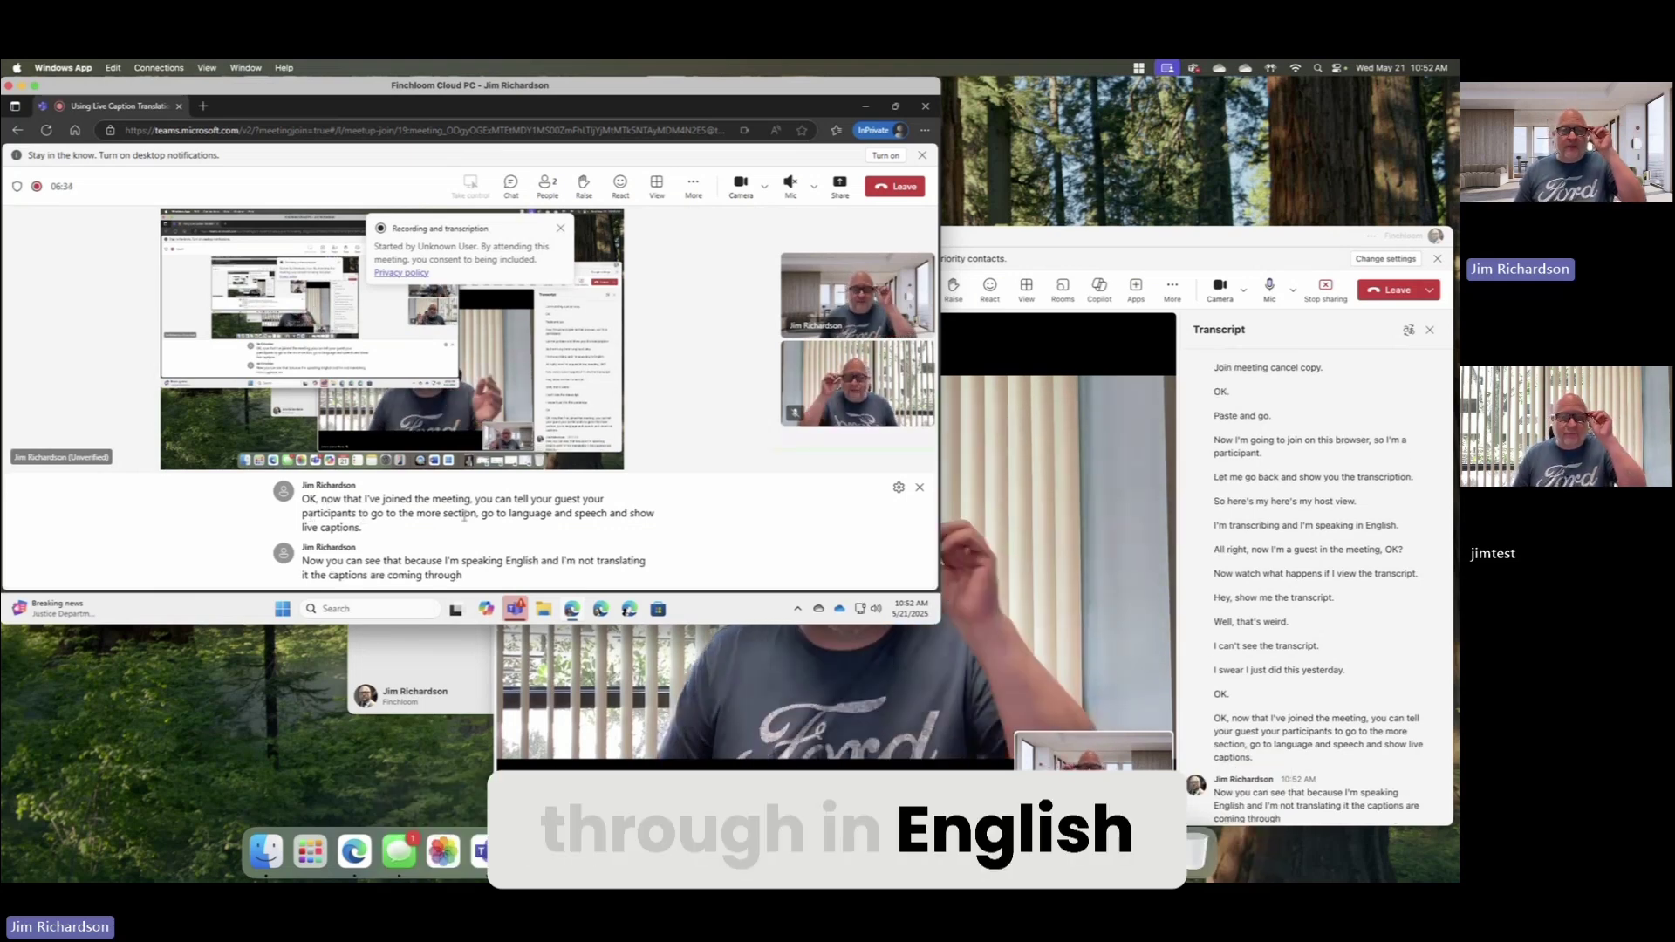
Turn on caption translation in the guest's language settings and choose Spanish
{"action": "left_click", "coordinate": [899, 489]}
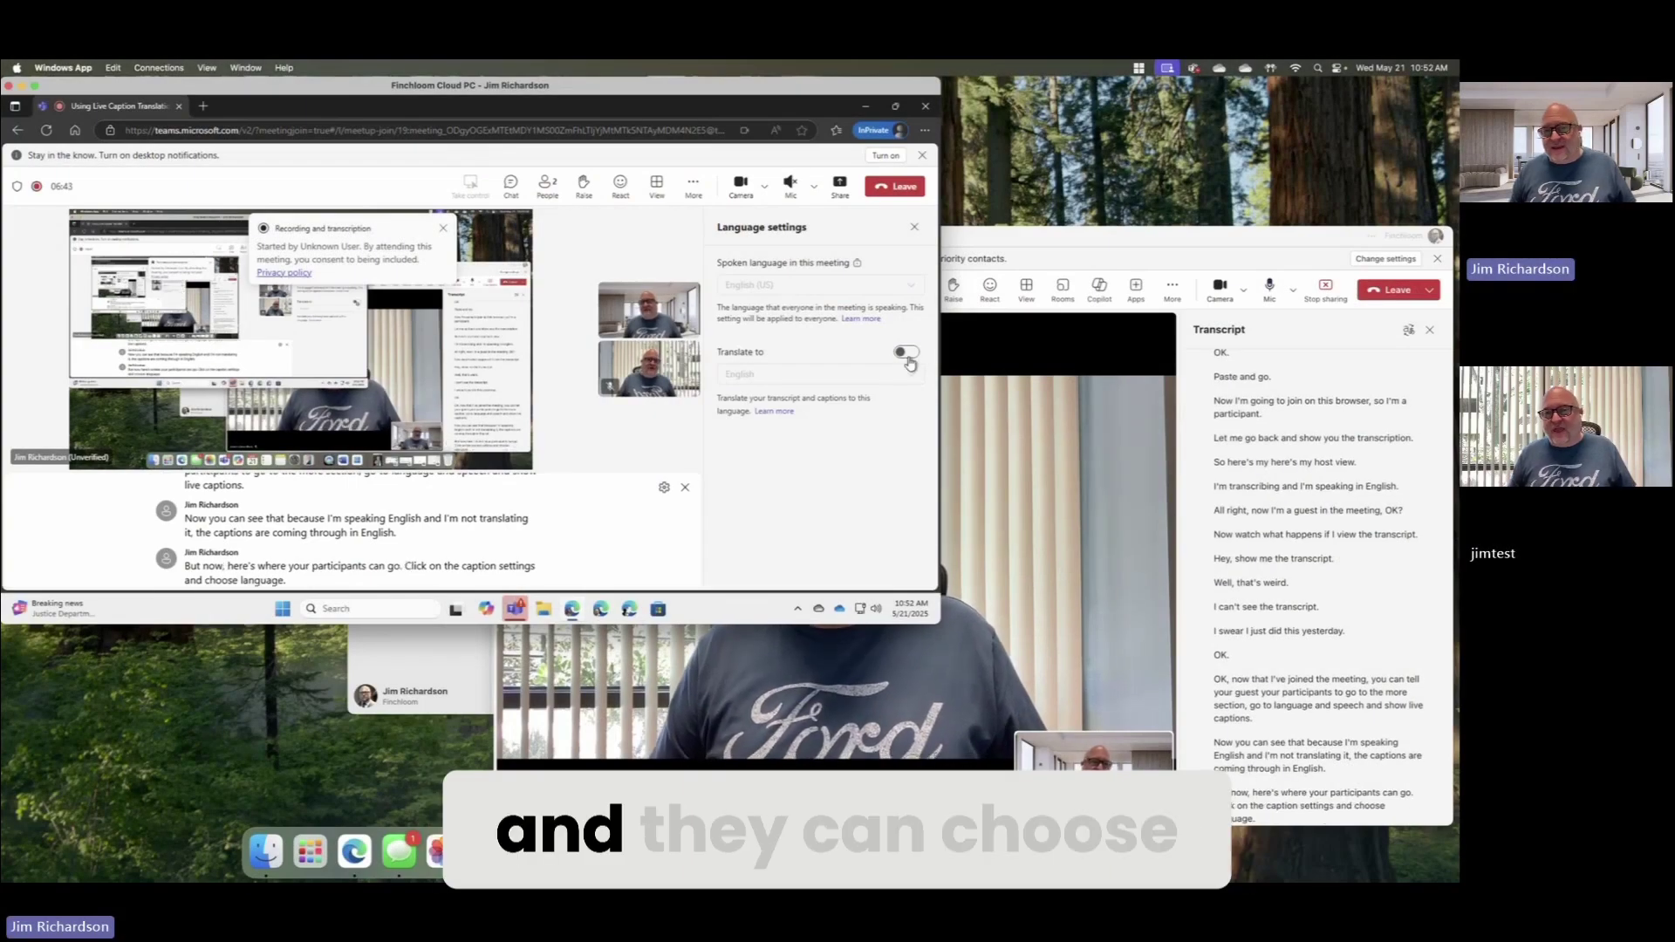
{"action": "left_click", "coordinate": [909, 370]}
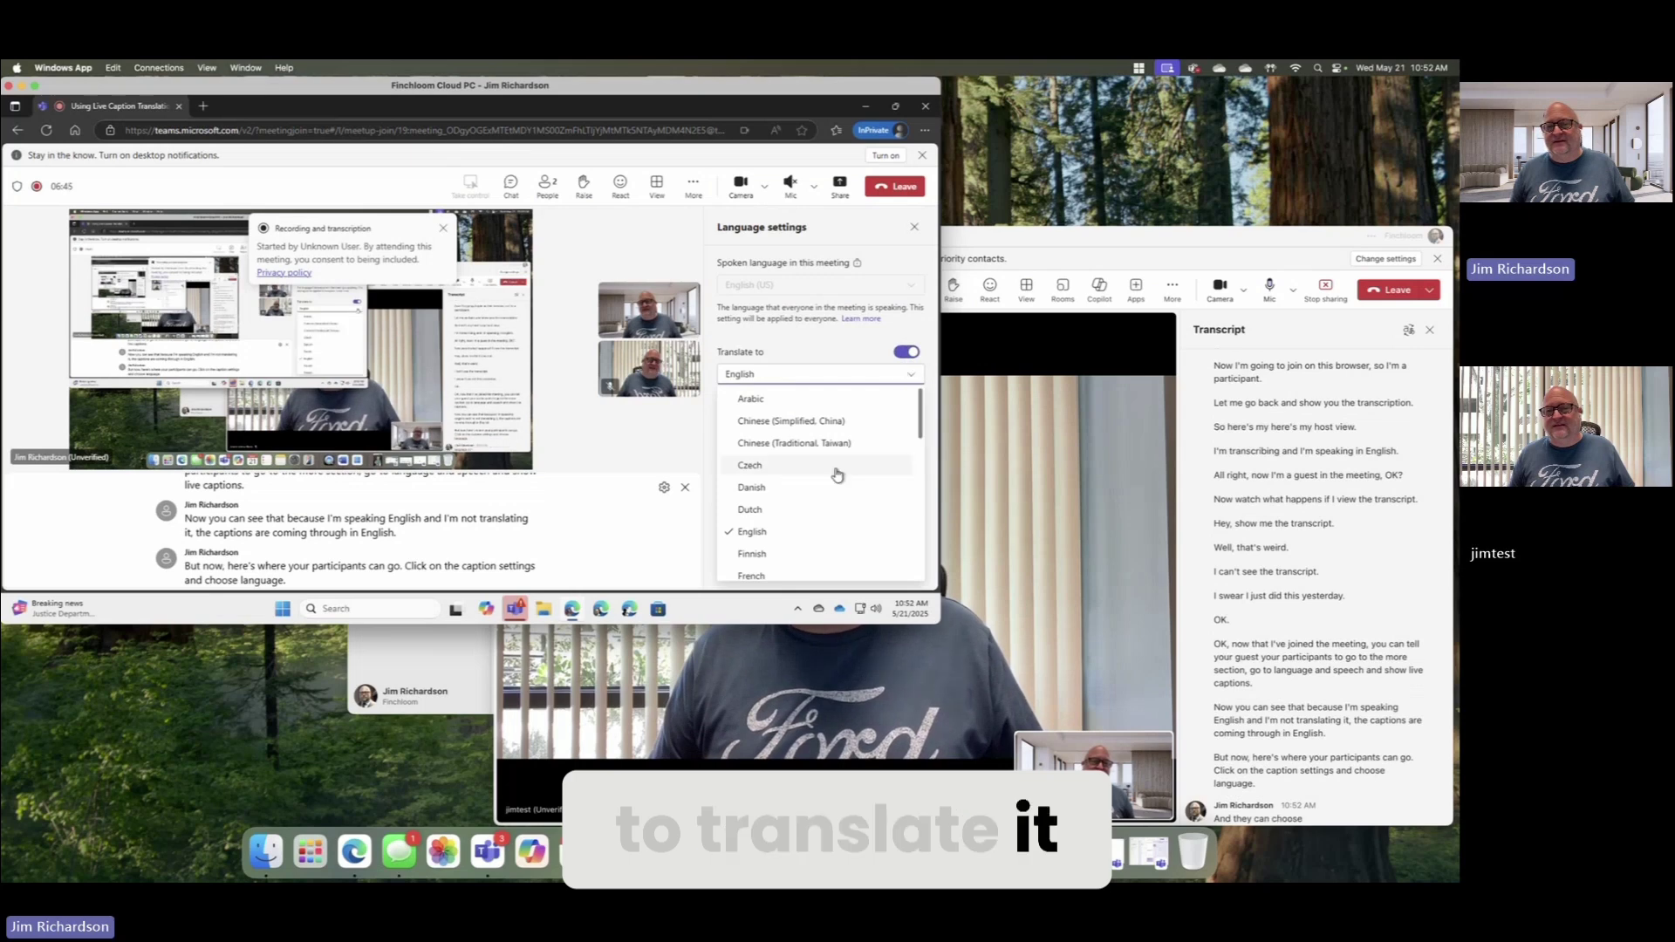
{"action": "scroll", "coordinate": [829, 479], "scroll_direction": "down", "scroll_amount": 5}
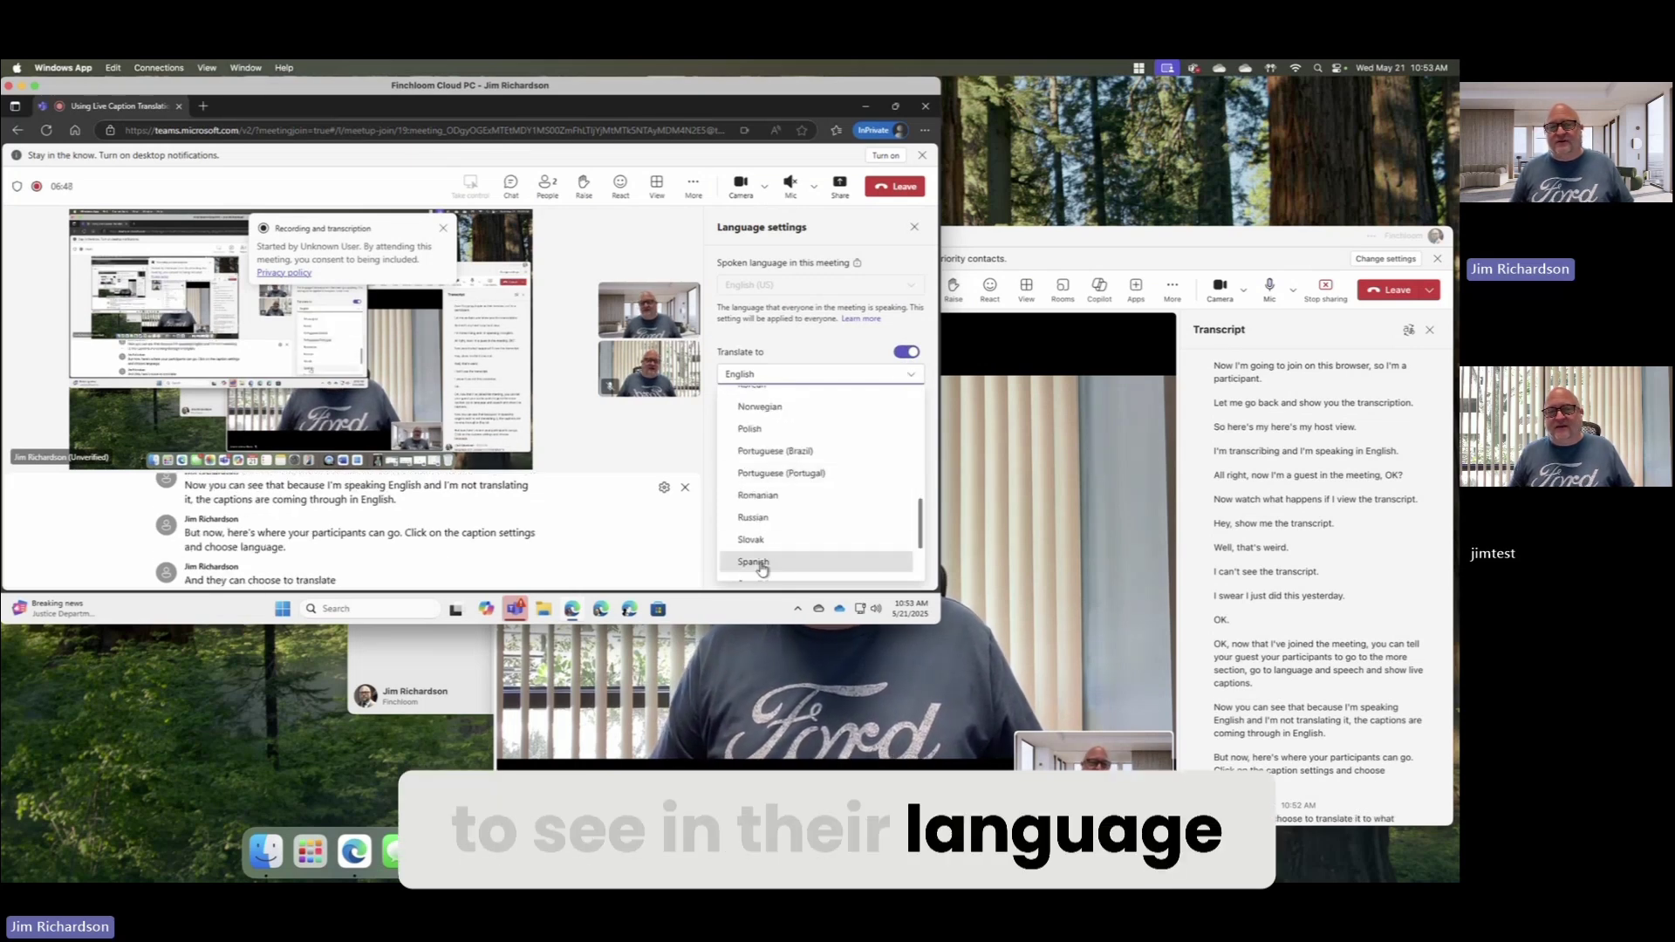
{"action": "left_click", "coordinate": [764, 562]}
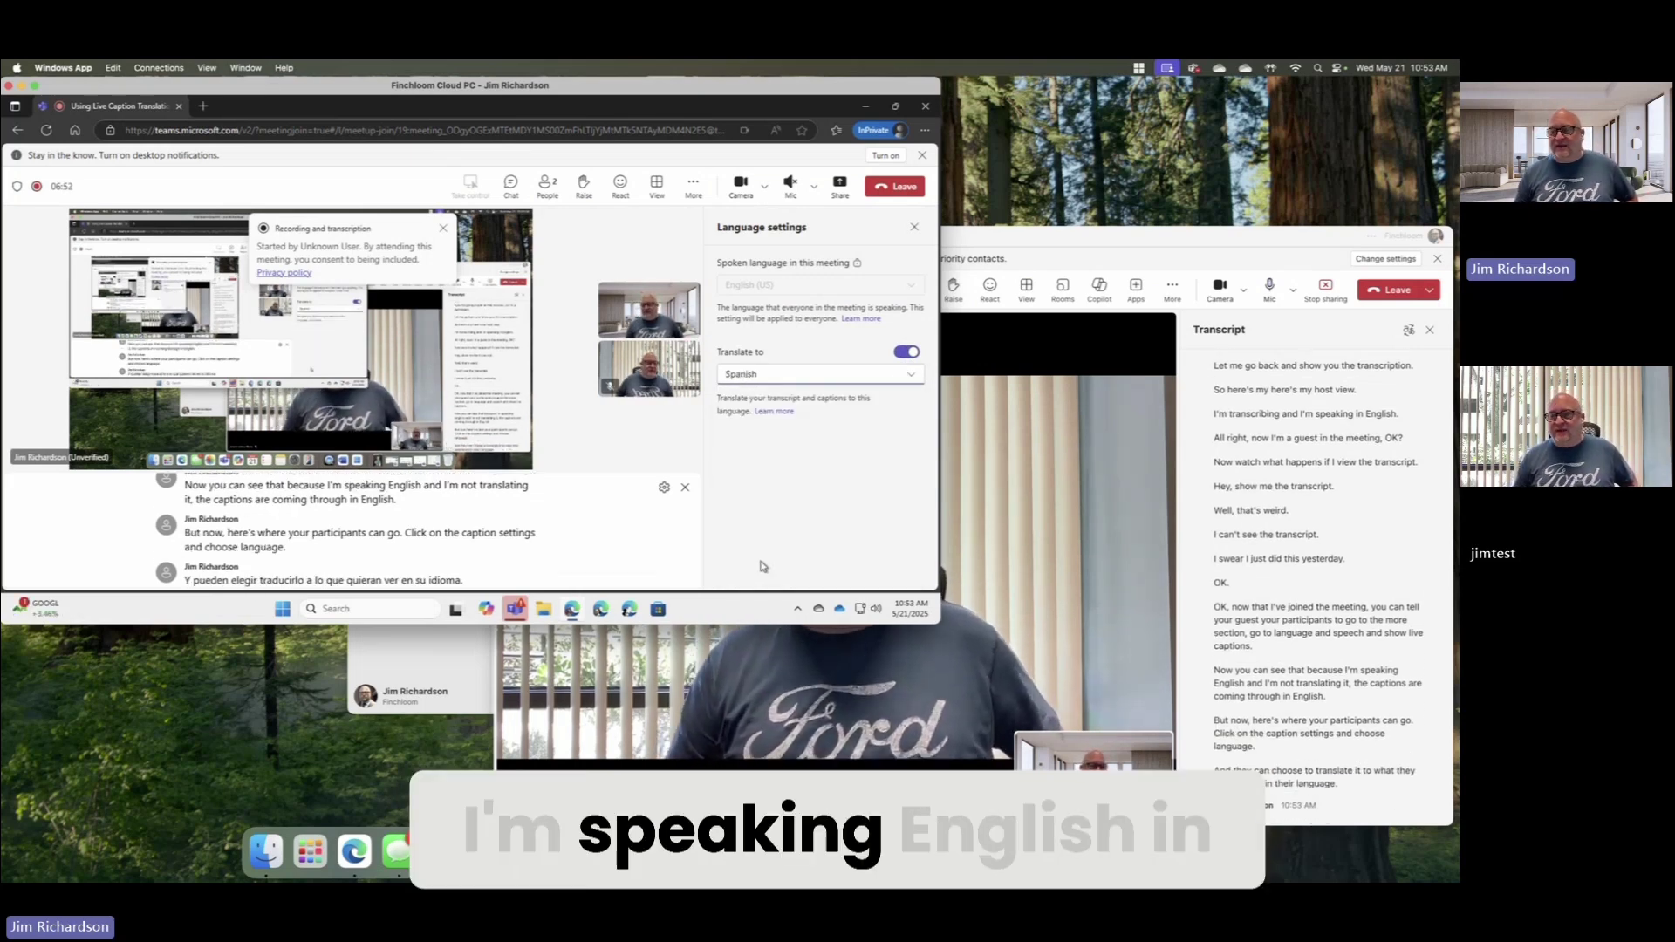